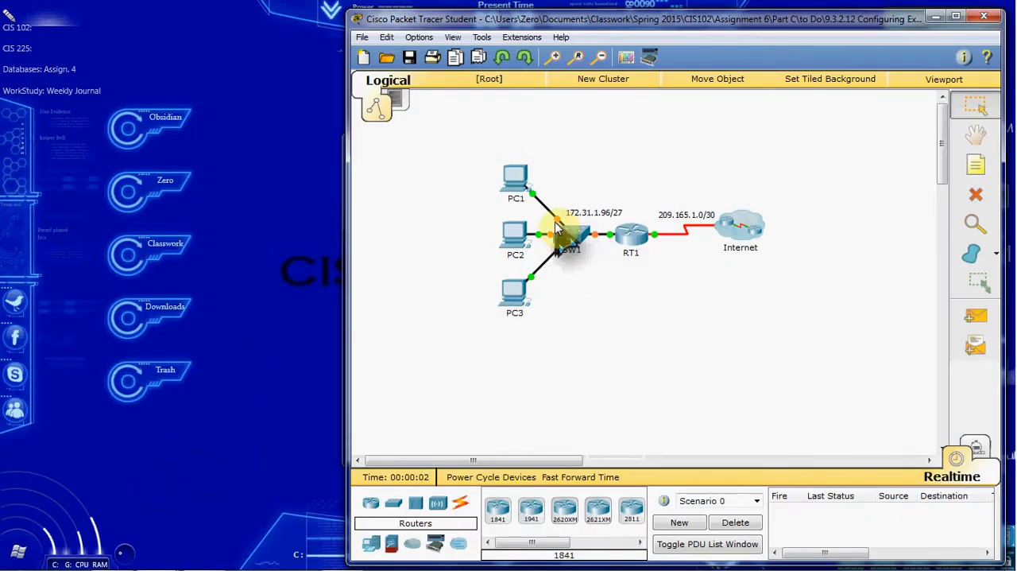
Place the activity instructions window beside the network workspace and fast-forward the simulation time.
{"action": "left_click_drag", "start_coordinate": [469, 143], "coordinate": [130, 14]}
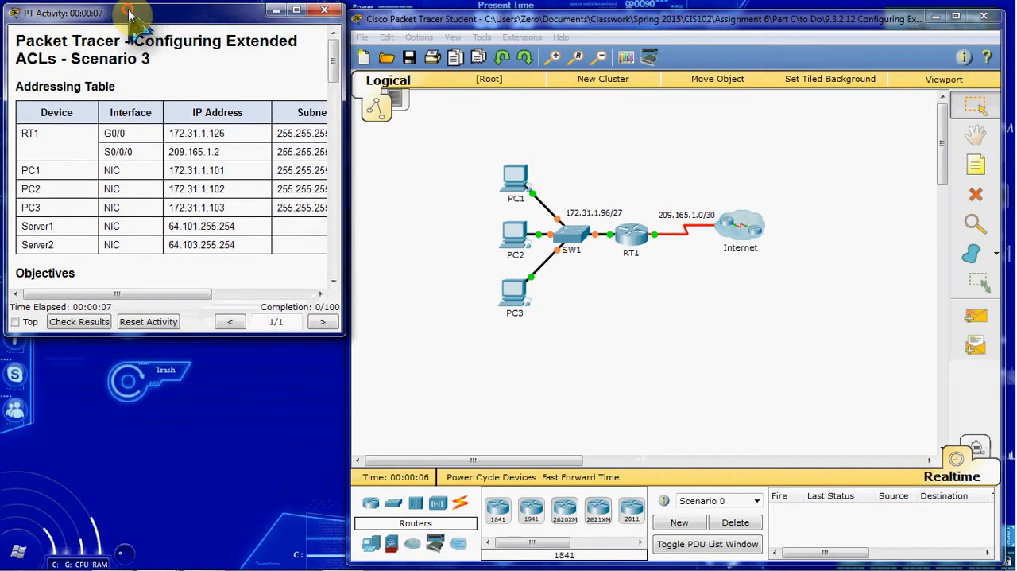
{"action": "left_click", "coordinate": [707, 361]}
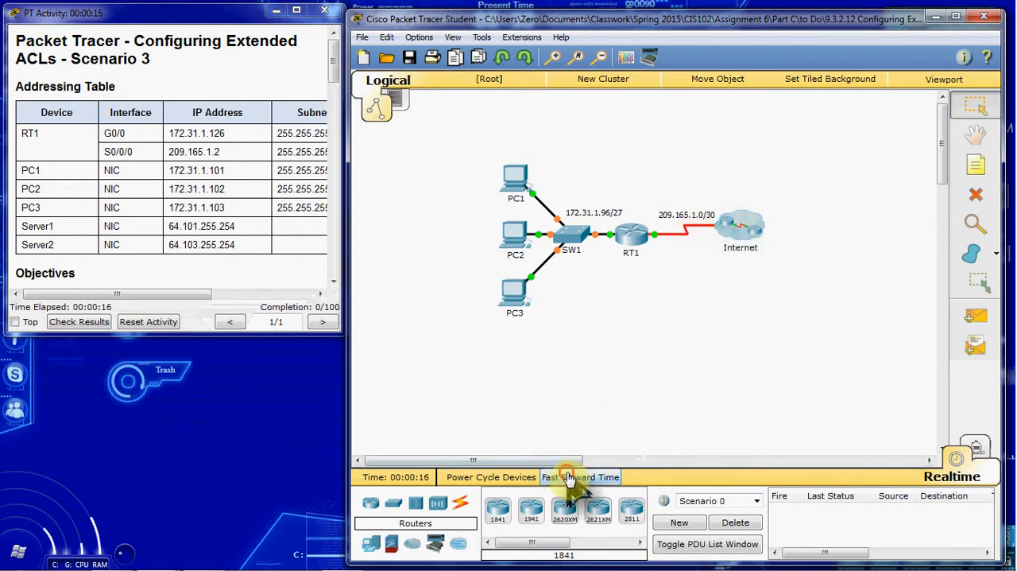
{"action": "left_click", "coordinate": [570, 476]}
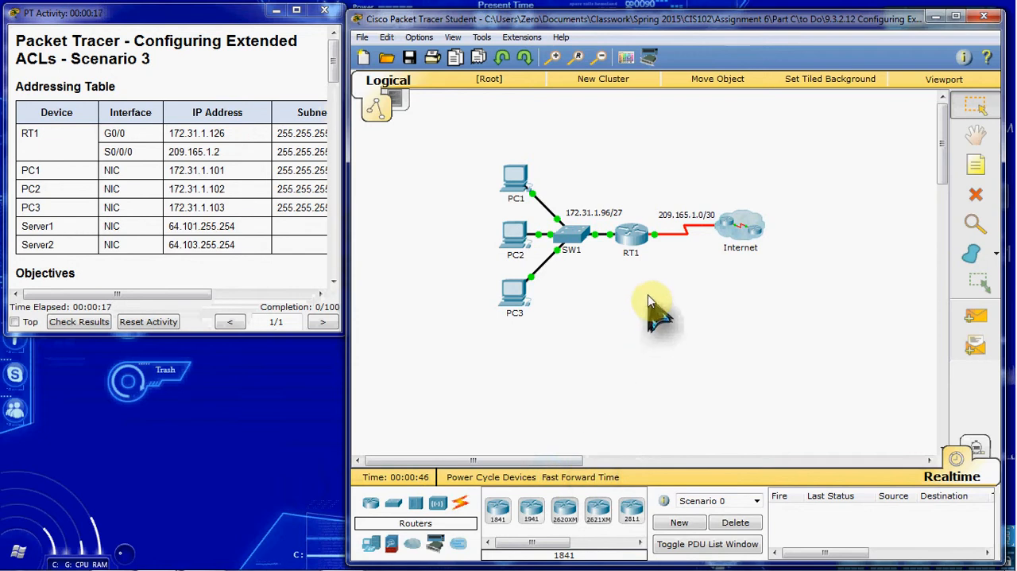
{"action": "left_click", "coordinate": [637, 261]}
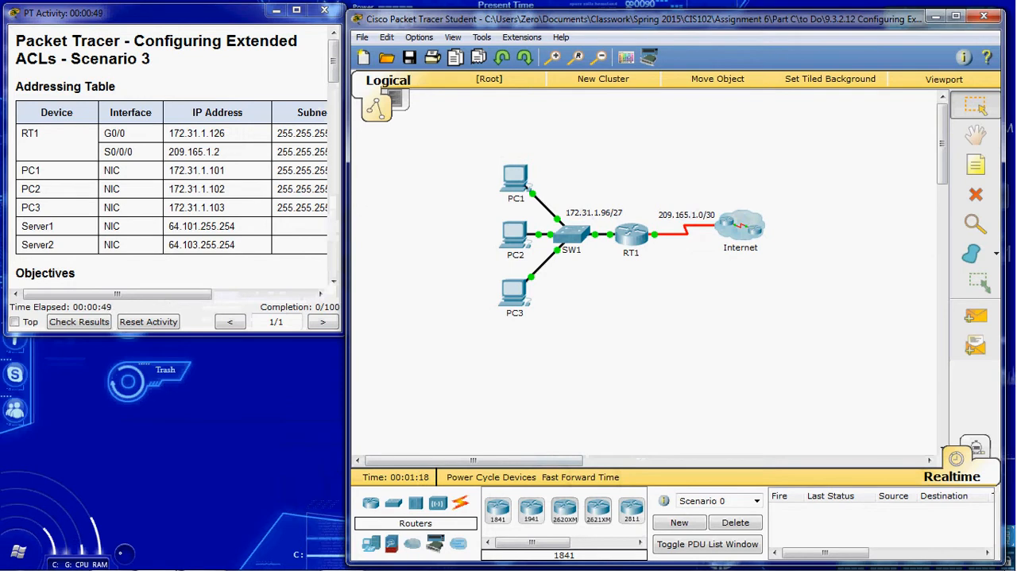
Open router RT1's command line interface and enlarge its window to fill most of the screen.
{"action": "left_click", "coordinate": [631, 238]}
{"action": "left_click", "coordinate": [397, 121]}
{"action": "left_click_drag", "start_coordinate": [405, 102], "coordinate": [366, 20]}
{"action": "left_click_drag", "start_coordinate": [715, 429], "coordinate": [987, 562]}
{"action": "left_click_drag", "start_coordinate": [579, 19], "coordinate": [591, 21]}
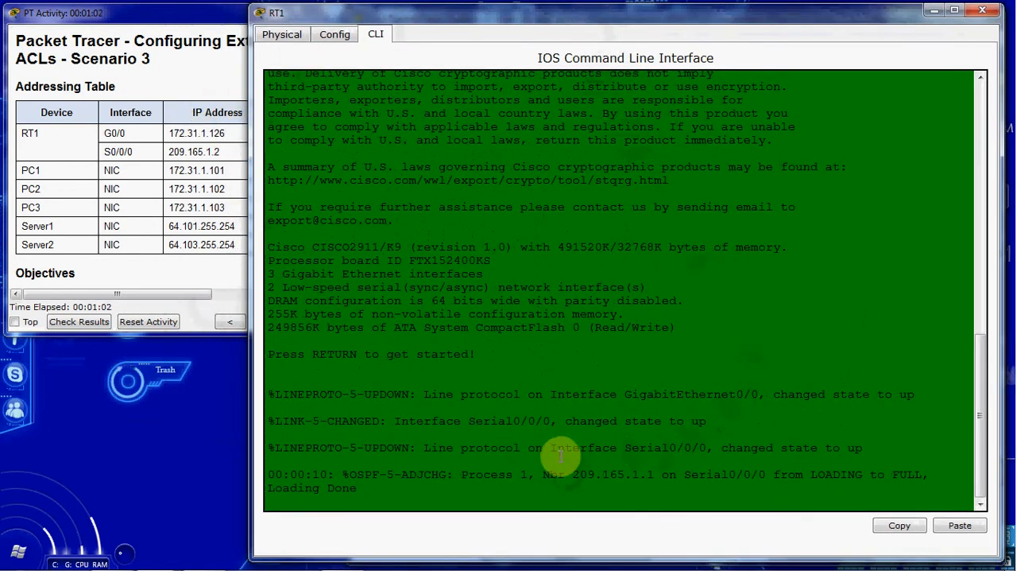
Start the RT1 console session and enter global configuration mode with en and conf t.
{"action": "key", "text": "Return"}
{"action": "type", "text": "en"}
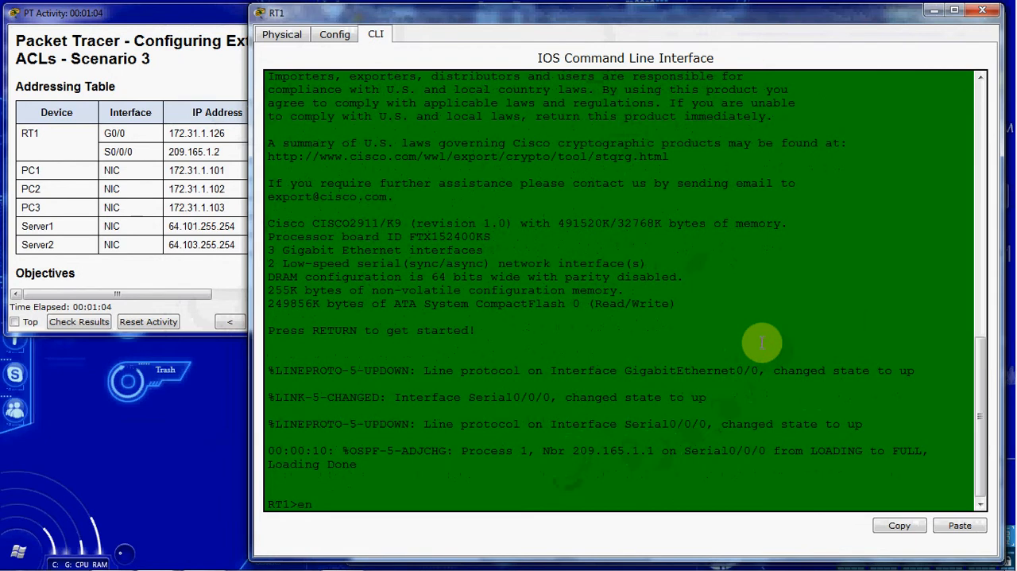
{"action": "key", "text": "Return"}
{"action": "type", "text": "conf t"}
{"action": "key", "text": "Return"}
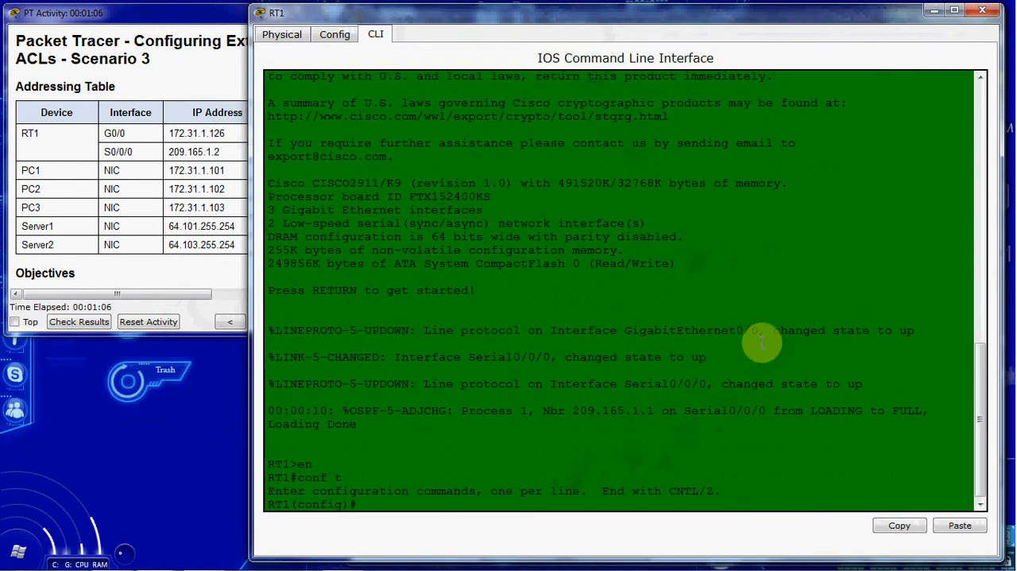
Create an extended named access list called ACL with ip access-list extended ACL.
{"action": "type", "text": "ip acc"}
{"action": "key", "text": "Tab"}
{"action": "type", "text": "exte"}
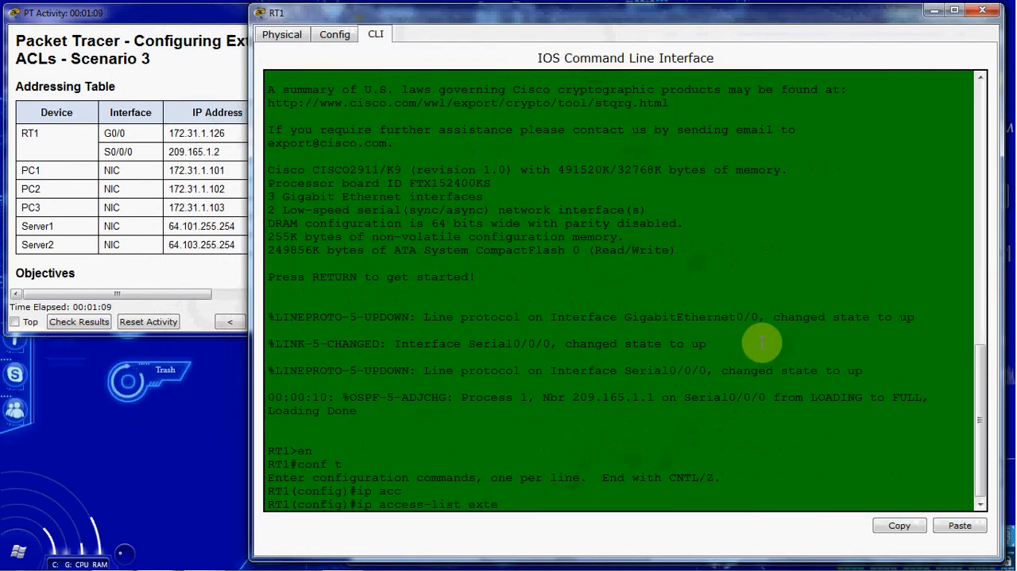
{"action": "key", "text": "Tab"}
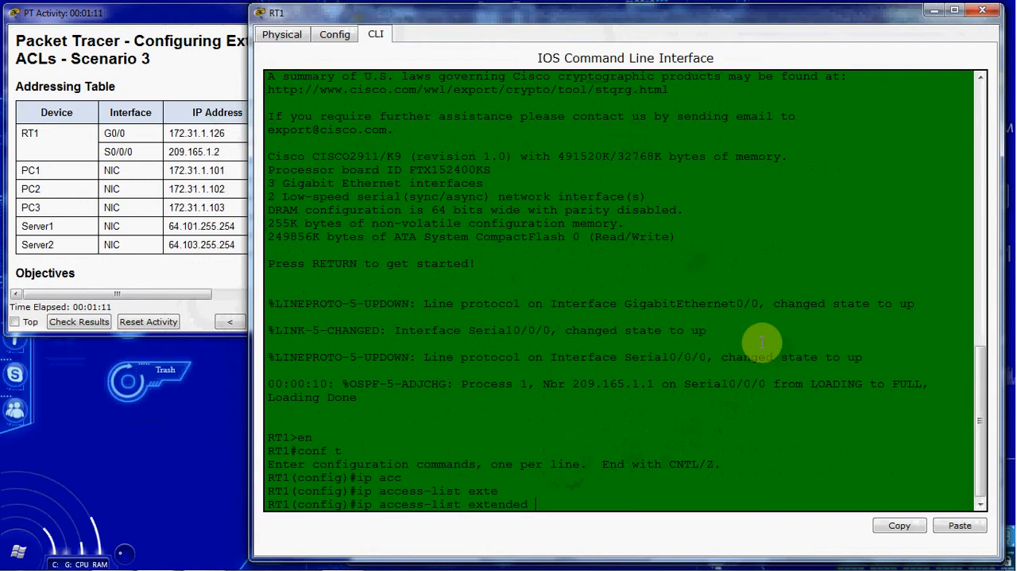
{"action": "type", "text": "ACL"}
{"action": "key", "text": "Return"}
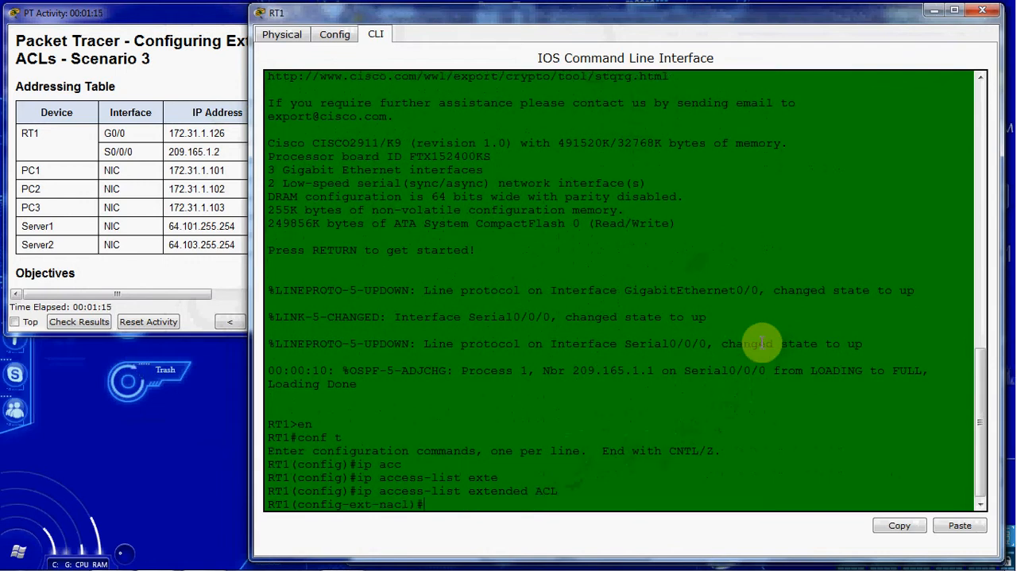
Add the rule deny tcp host 172.31.1.101 host 64.101.255.254 eq 80 to block PC1's HTTP access to Server1.
{"action": "type", "text": "deny tcp host 1723"}
{"action": "key", "text": "BackSpace"}
{"action": "type", "text": ".31.1.101 host "}
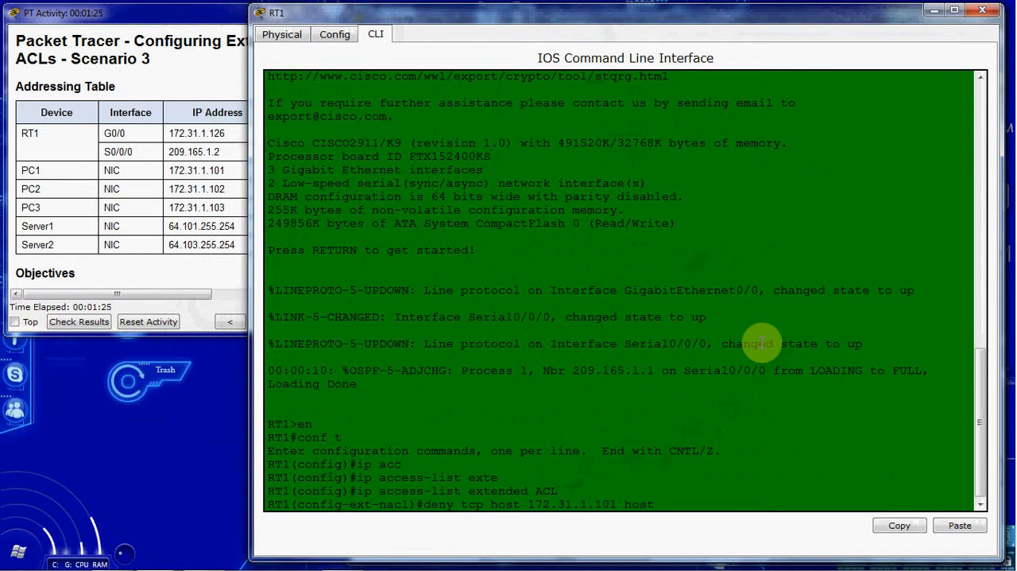
{"action": "type", "text": "64.101.255.254 eq 80"}
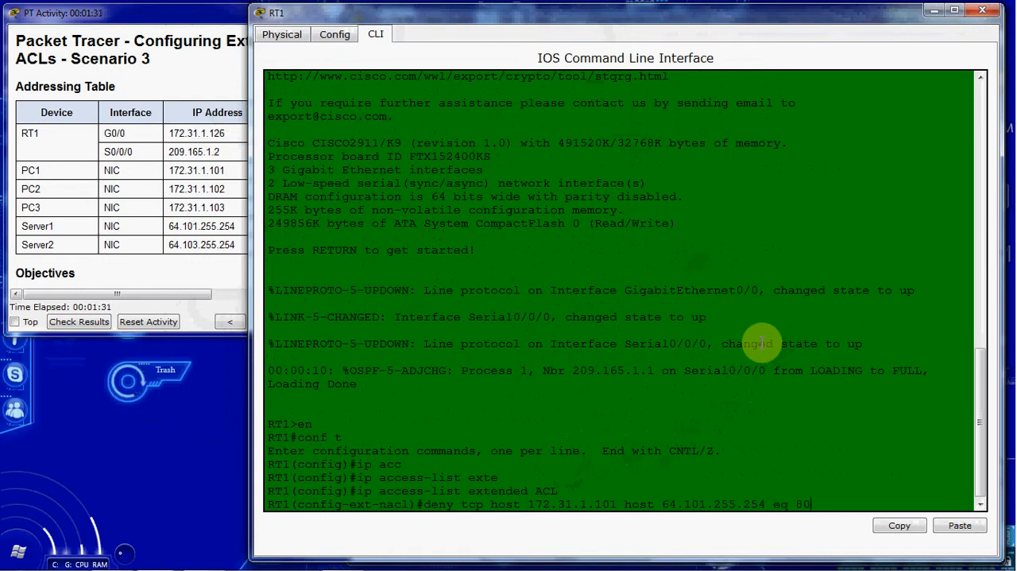
{"action": "key", "text": "Return"}
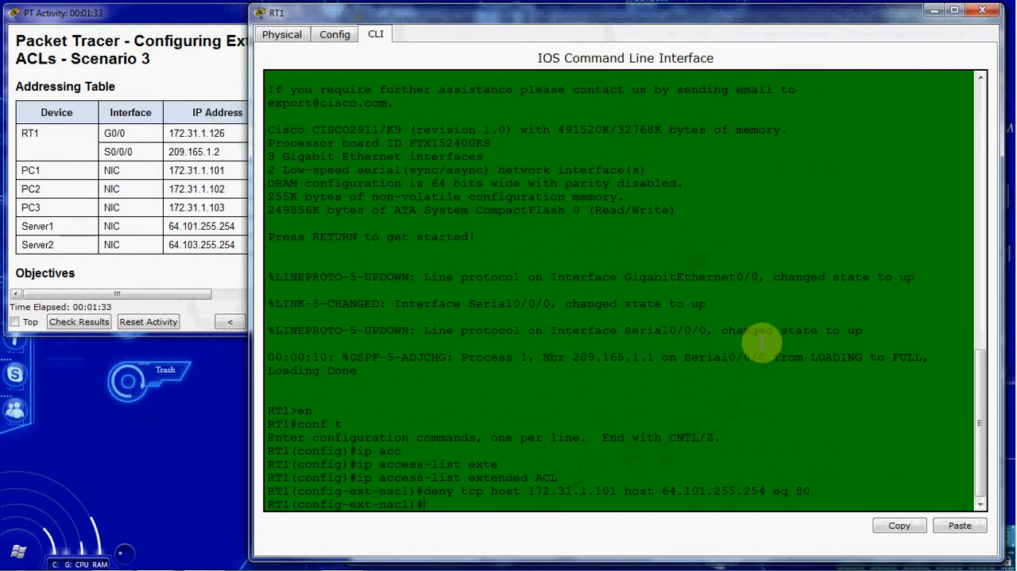
Add the rule deny tcp host 172.31.1.101 host 64.101.255.254 eq 443 to block PC1's HTTPS access to Server1.
{"action": "key", "text": "Up"}
{"action": "key", "text": "BackSpace"}
{"action": "key", "text": "BackSpace"}
{"action": "type", "text": "4.101.255.254 eq"}
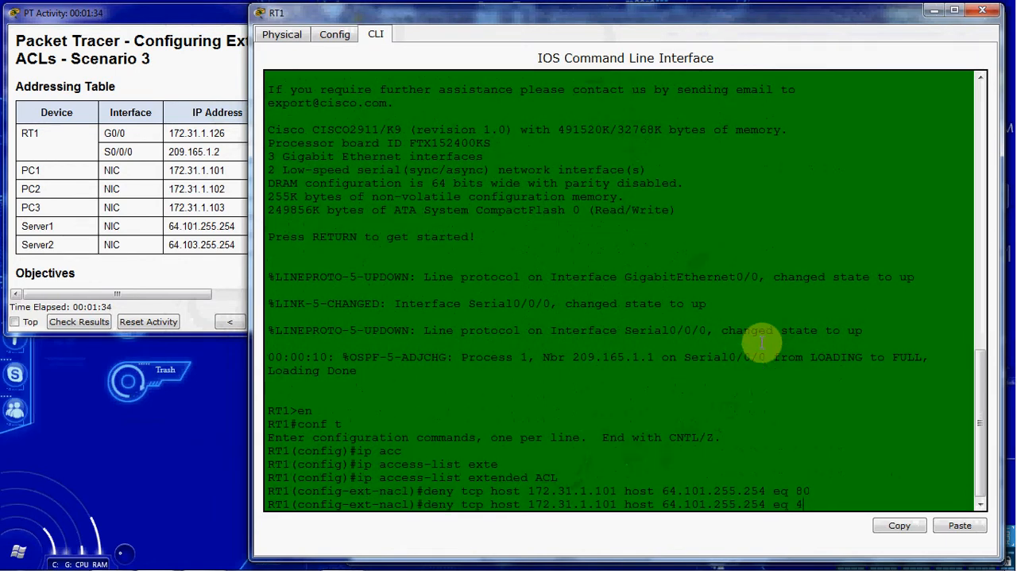
{"action": "type", "text": "43"}
{"action": "key", "text": "Return"}
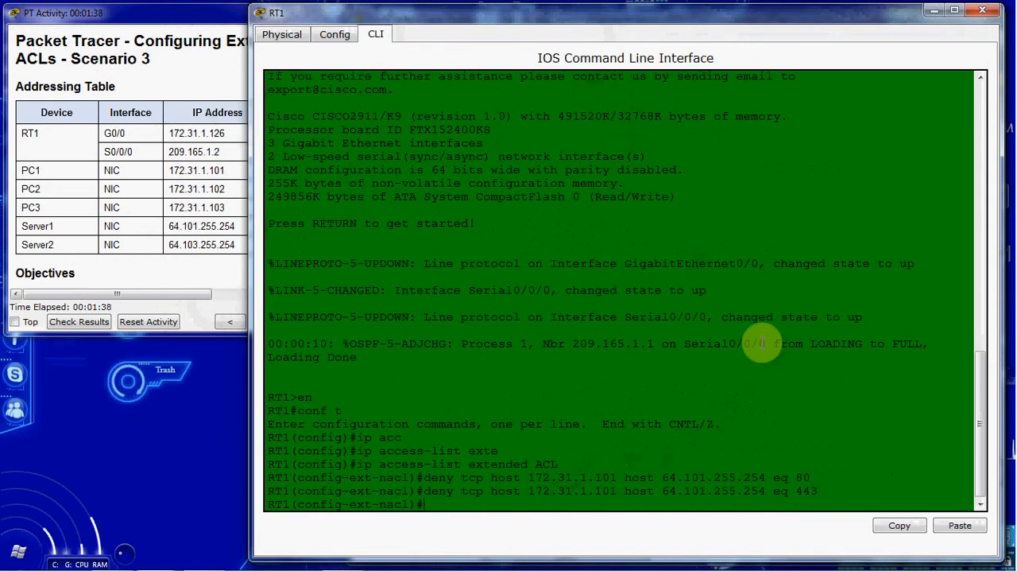
Add the rule deny tcp host 172.31.1.101 host 64.103.255.254 eq 80 to block PC1's HTTP access to Server2.
{"action": "key", "text": "Up"}
Add the rule deny tcp host 172.31.1.101 host 64.103.255.254 eq 443 to block PC1's HTTPS access to Server2.
{"action": "key", "text": "Up"}
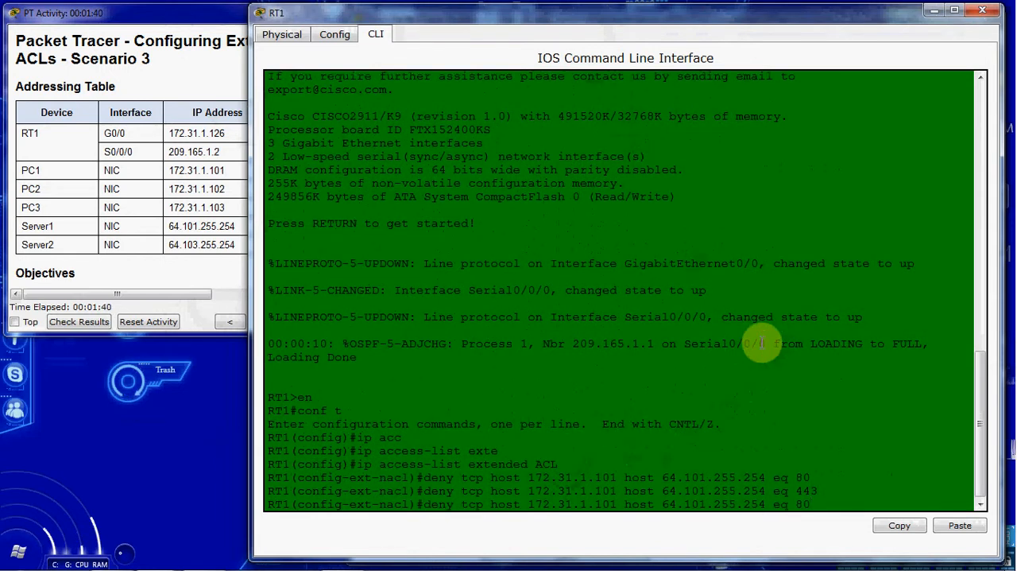
{"action": "key", "text": "Left"}
{"action": "key", "text": "Left"}
{"action": "key", "text": "Left"}
{"action": "key", "text": "Left"}
{"action": "key", "text": "Left"}
{"action": "key", "text": "Left"}
{"action": "key", "text": "Left"}
{"action": "key", "text": "Left"}
{"action": "key", "text": "Left"}
{"action": "key", "text": "BackSpace"}
{"action": "type", "text": "3"}
{"action": "key", "text": "Return"}
{"action": "key", "text": "Up"}
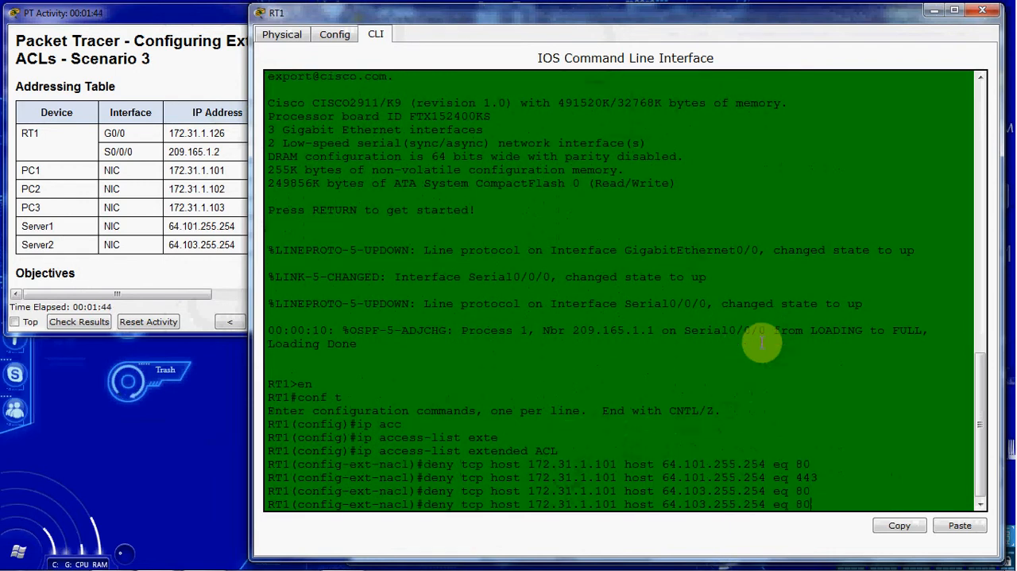
{"action": "key", "text": "BackSpace"}
{"action": "key", "text": "BackSpace"}
{"action": "type", "text": "443"}
{"action": "key", "text": "Return"}
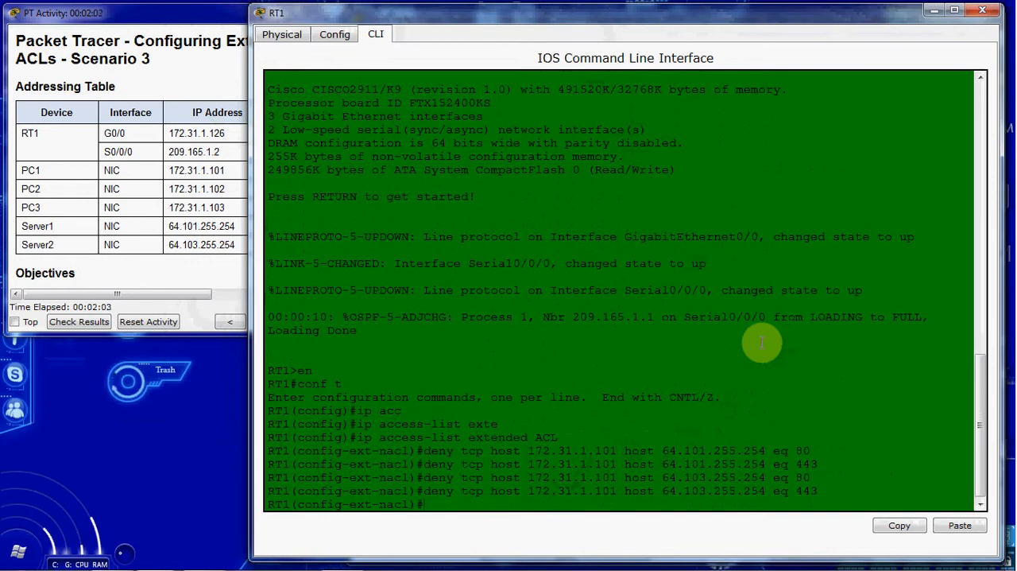
Add the rule deny tcp host 172.31.1.102 host 64.101.255.254 eq 21 to block PC2's FTP access to Server1.
{"action": "type", "text": "deny tcp host 172.31.1.102 host 64.101.255.254"}
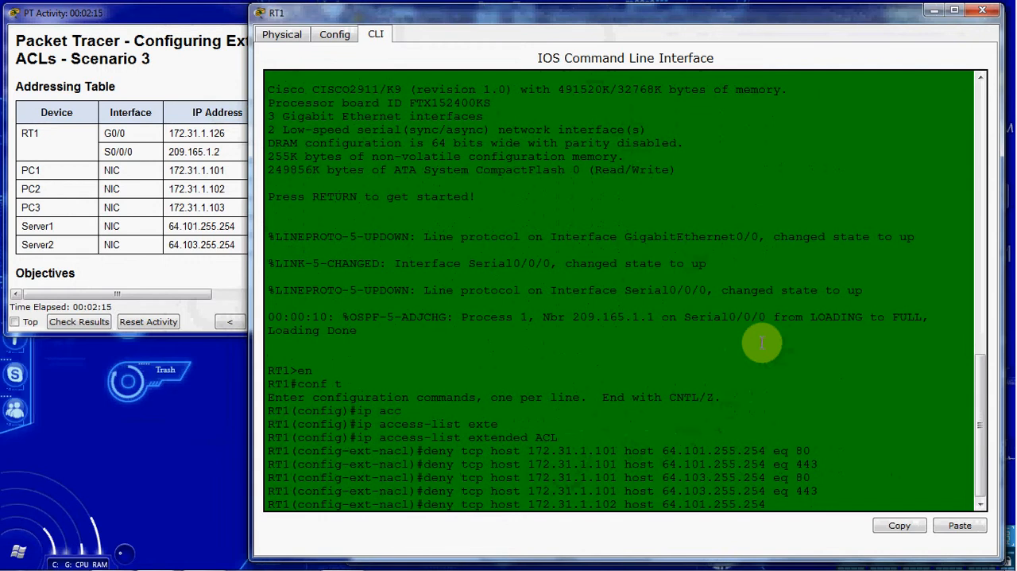
{"action": "type", "text": " e"}
{"action": "key", "text": "Return"}
Add the rule deny tcp host 172.31.1.102 host 64.103.255.254 eq 21 to block PC2's FTP access to Server2.
{"action": "key", "text": "Up"}
{"action": "key", "text": "Left"}
{"action": "key", "text": "Left"}
{"action": "key", "text": "Left"}
{"action": "key", "text": "BackSpace"}
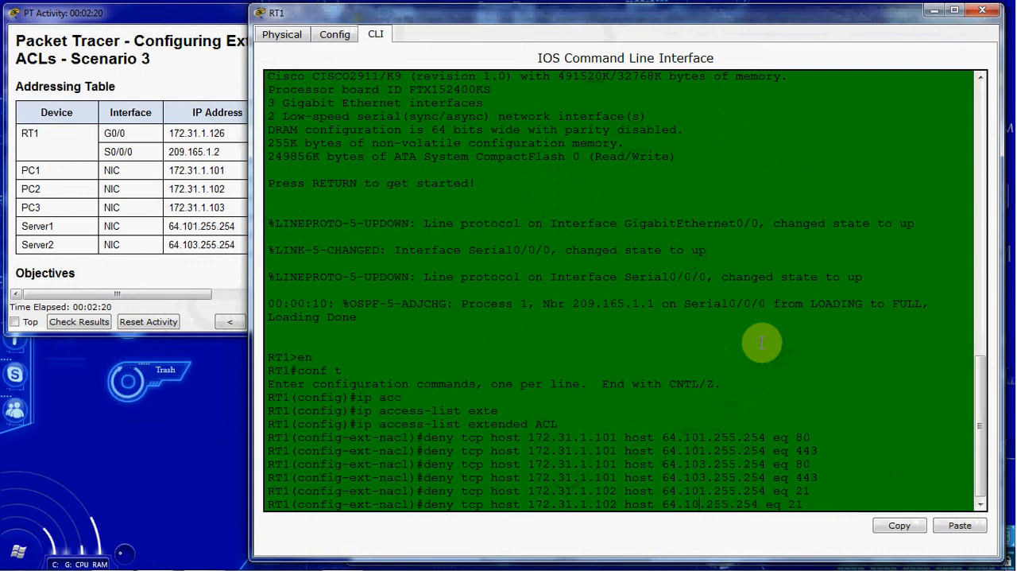
{"action": "type", "text": "3"}
{"action": "key", "text": "Return"}
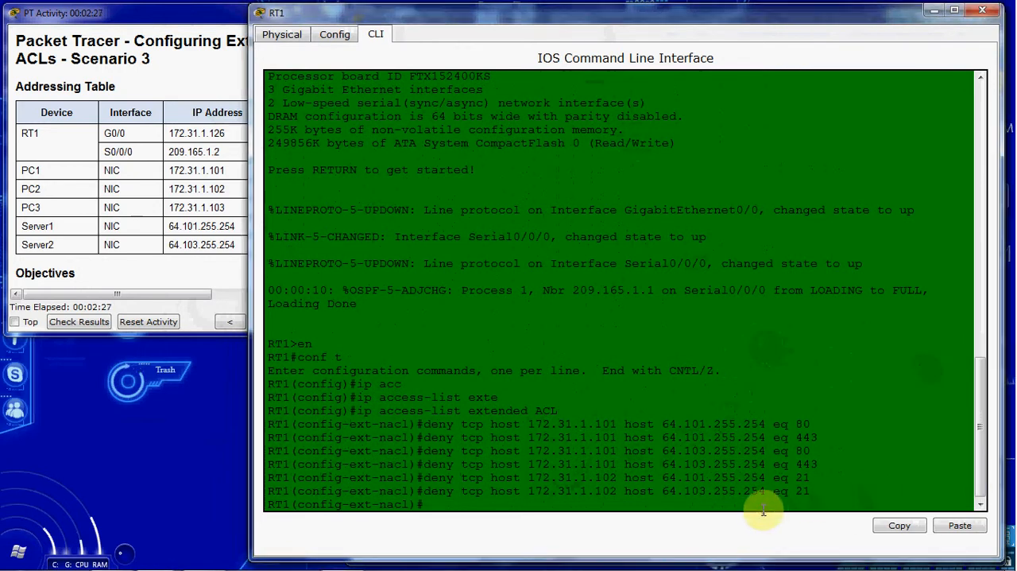
Add the rule deny icmp host 172.31.1.103 host 64.101.255.254 to block PC3's pings to Server1.
{"action": "type", "text": "deny icmp host 172.31.1.103 host"}
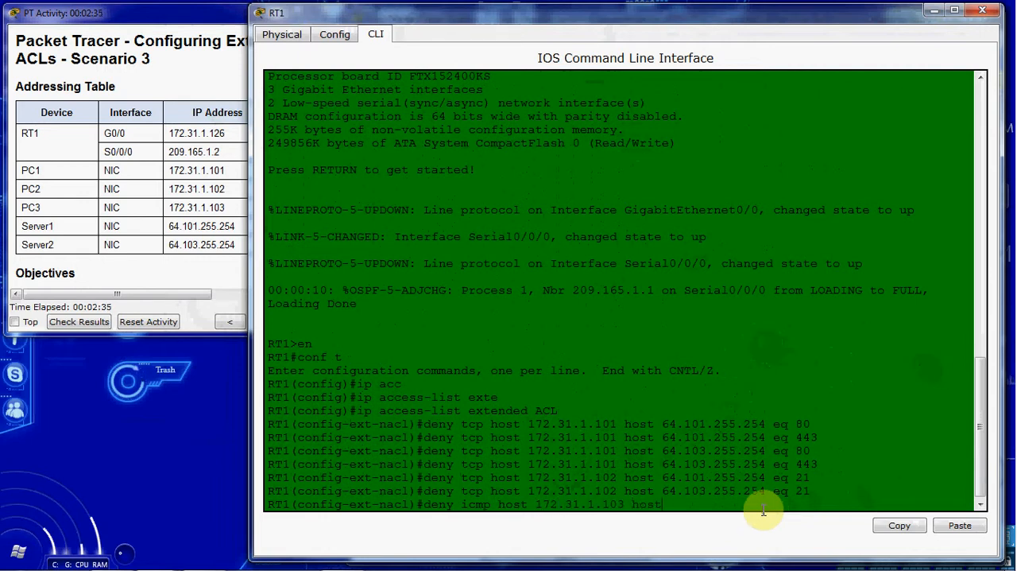
{"action": "type", "text": " 64.101.255.254"}
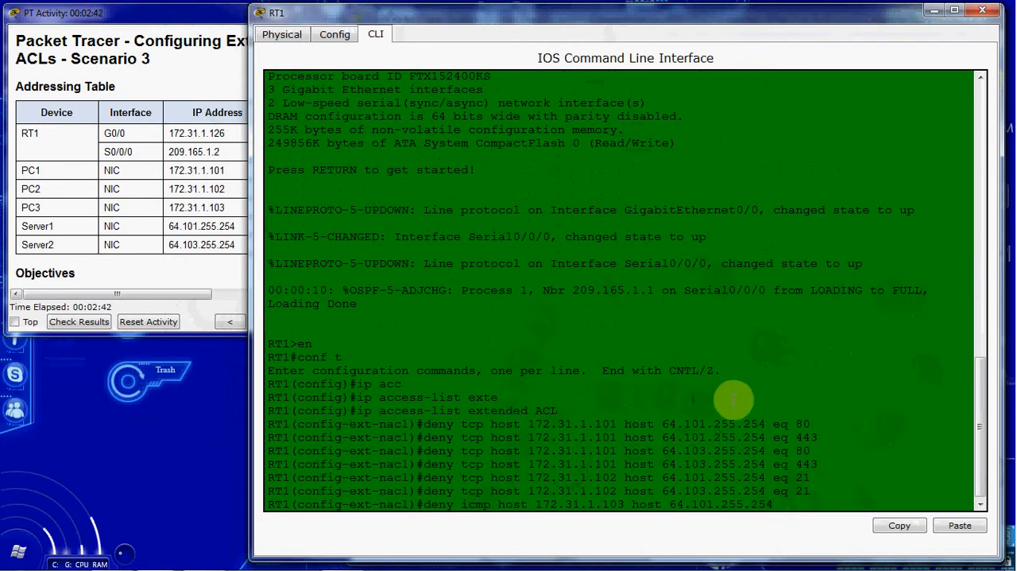
{"action": "key", "text": "Return"}
Add the rule deny icmp host 172.31.1.103 host 64.103.255.254 to block PC3's pings to Server2.
{"action": "key", "text": "Up"}
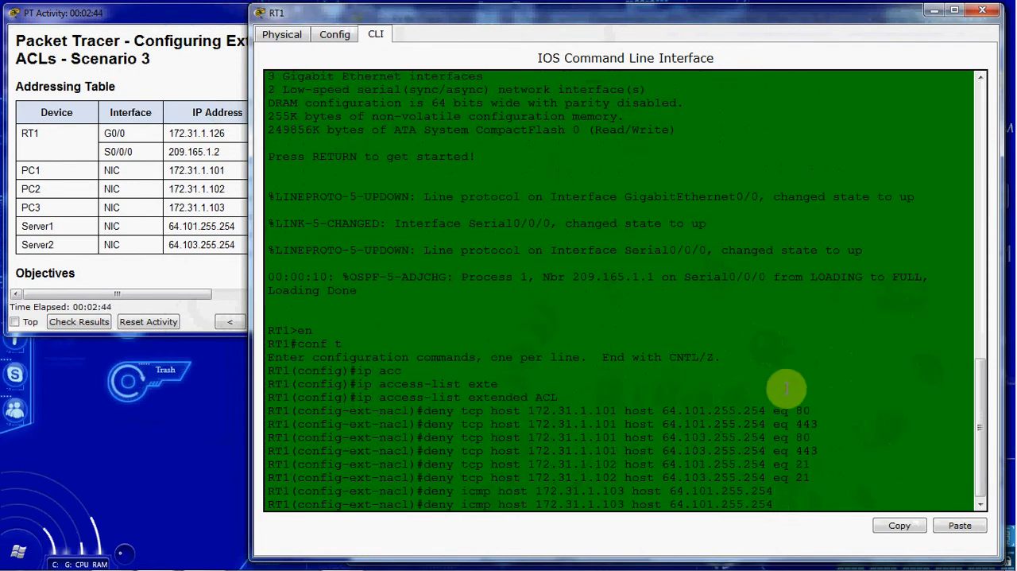
{"action": "key", "text": "BackSpace"}
{"action": "type", "text": "3"}
{"action": "key", "text": "Return"}
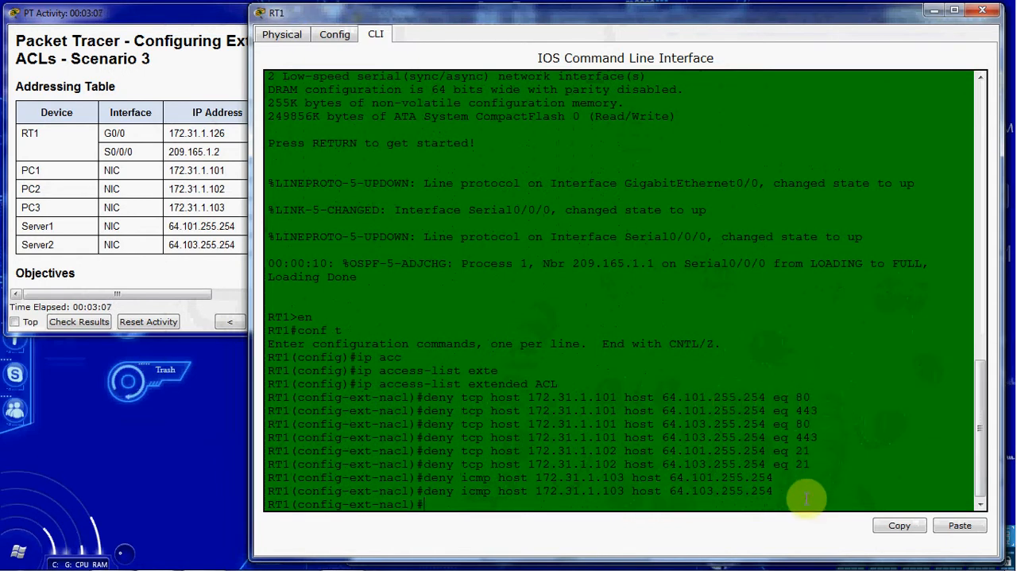
Allow all other traffic with permit ip any any and check the completion score in the activity window.
{"action": "type", "text": "permit ip any any"}
{"action": "key", "text": "Return"}
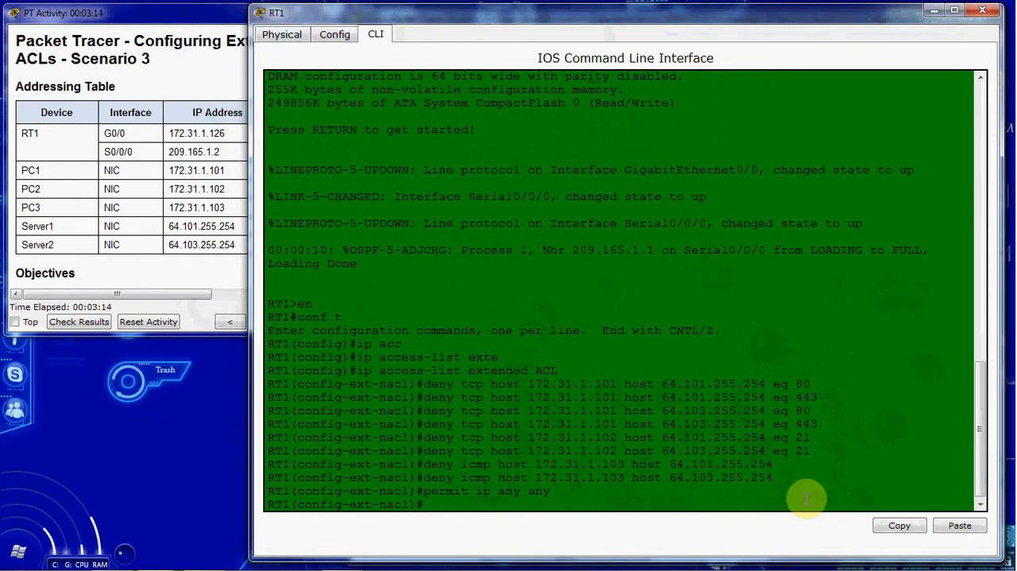
{"action": "left_click", "coordinate": [182, 294]}
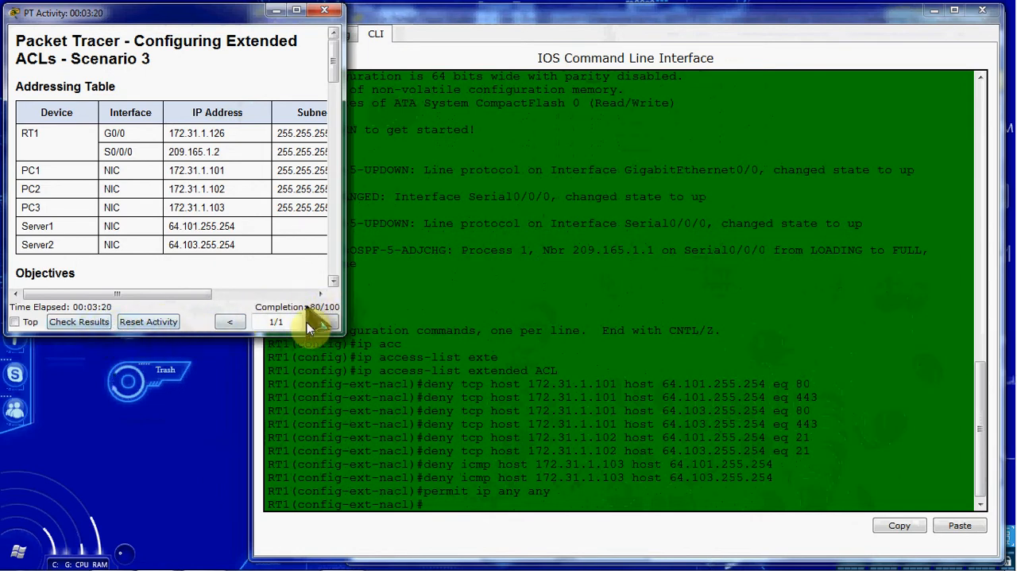
Enter interface configuration with int g0/0 and check in the topology which RT1 port faces SW1.
{"action": "left_click", "coordinate": [590, 500]}
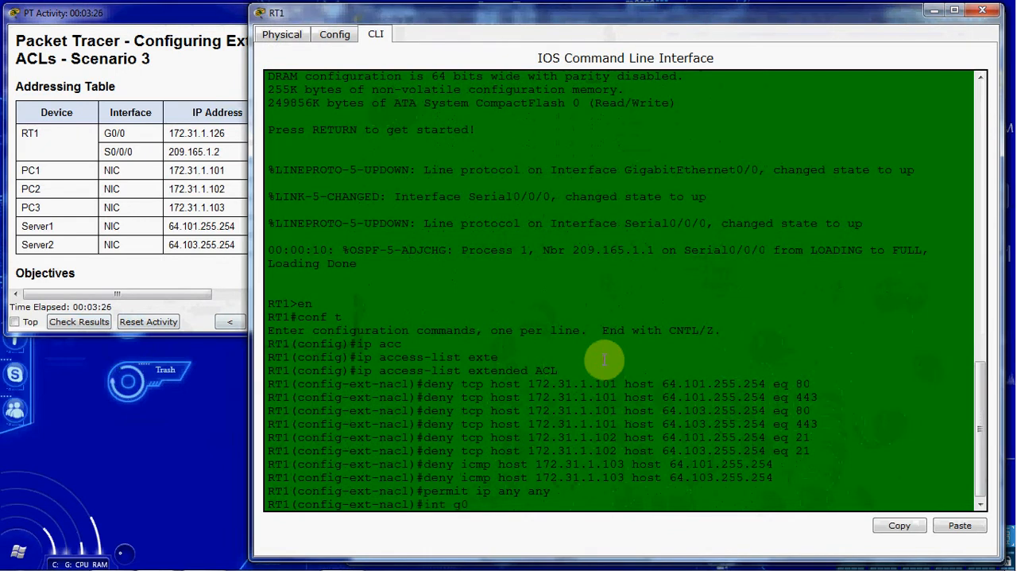
{"action": "key", "text": "Return"}
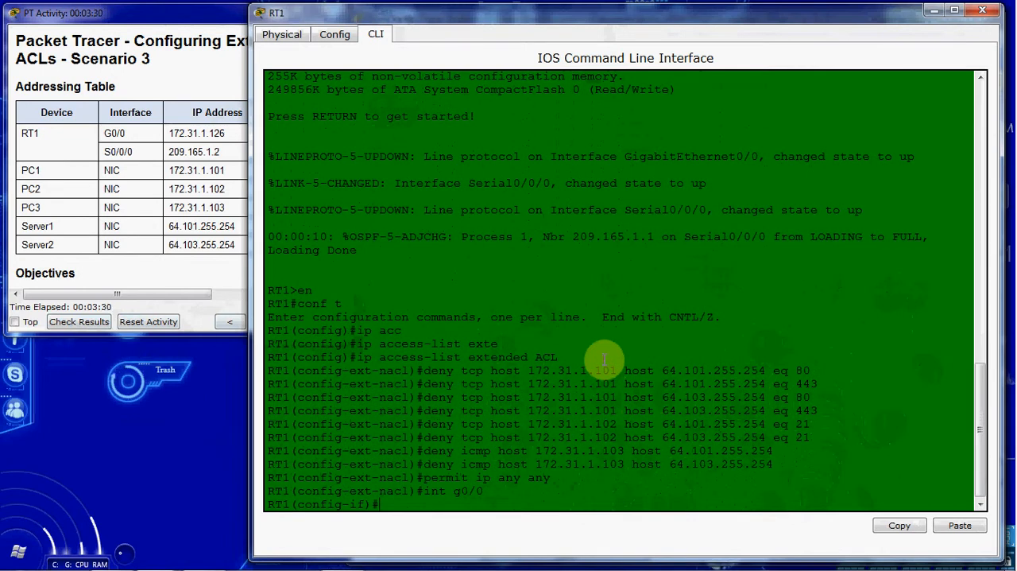
{"action": "left_click_drag", "start_coordinate": [610, 14], "coordinate": [516, 370]}
{"action": "left_click", "coordinate": [601, 270]}
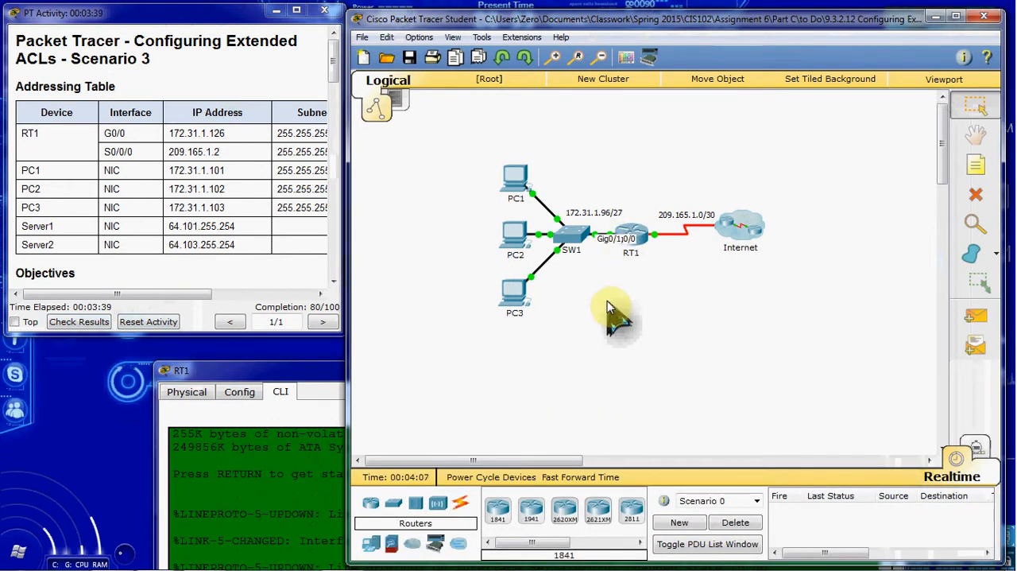
{"action": "left_click", "coordinate": [317, 371]}
{"action": "left_click_drag", "start_coordinate": [354, 370], "coordinate": [386, 22]}
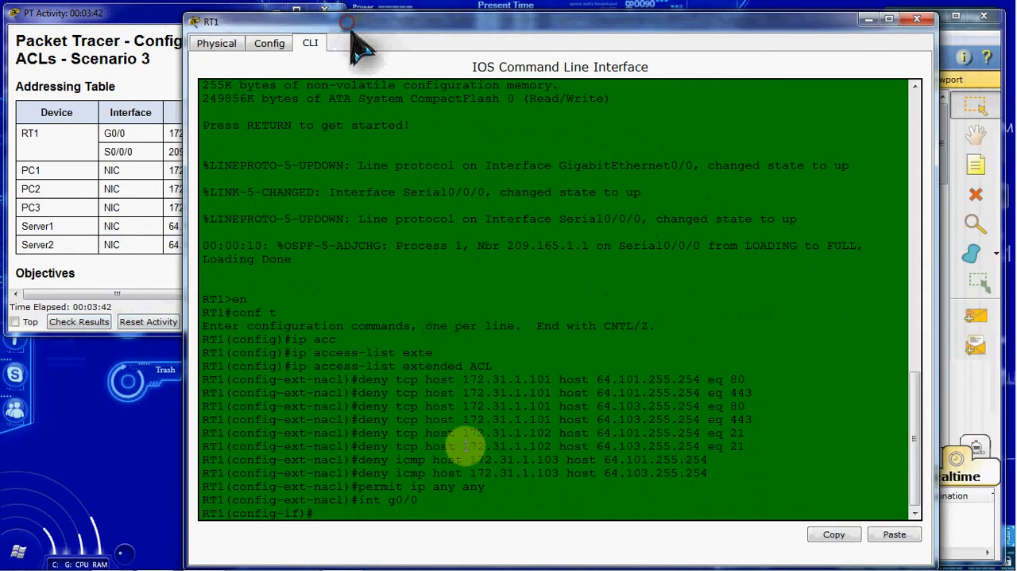
Apply the access list inbound on the interface with ip access-group ACL in and check the activity's completion score.
{"action": "left_click", "coordinate": [493, 515]}
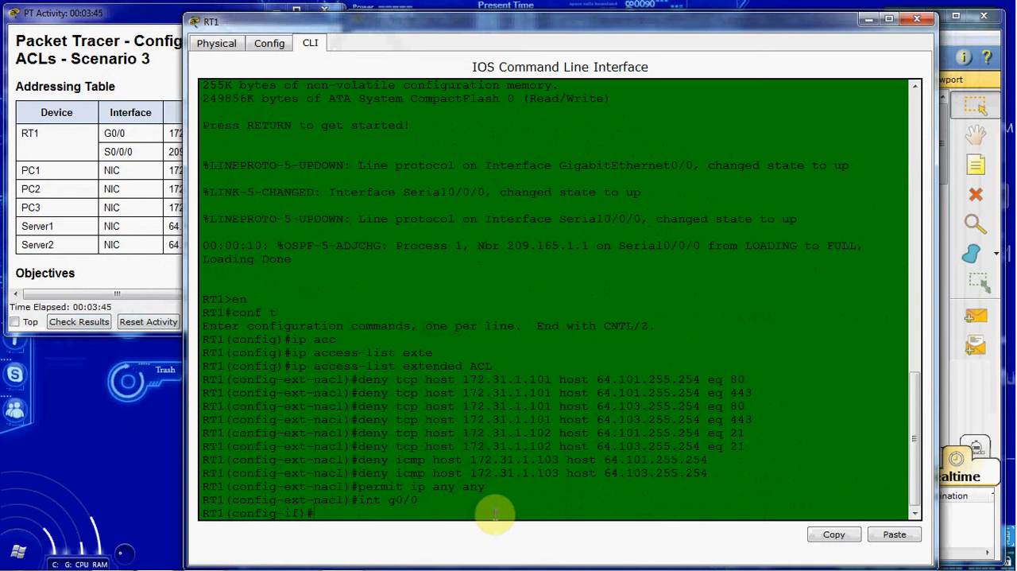
{"action": "type", "text": "c"}
{"action": "key", "text": "Tab"}
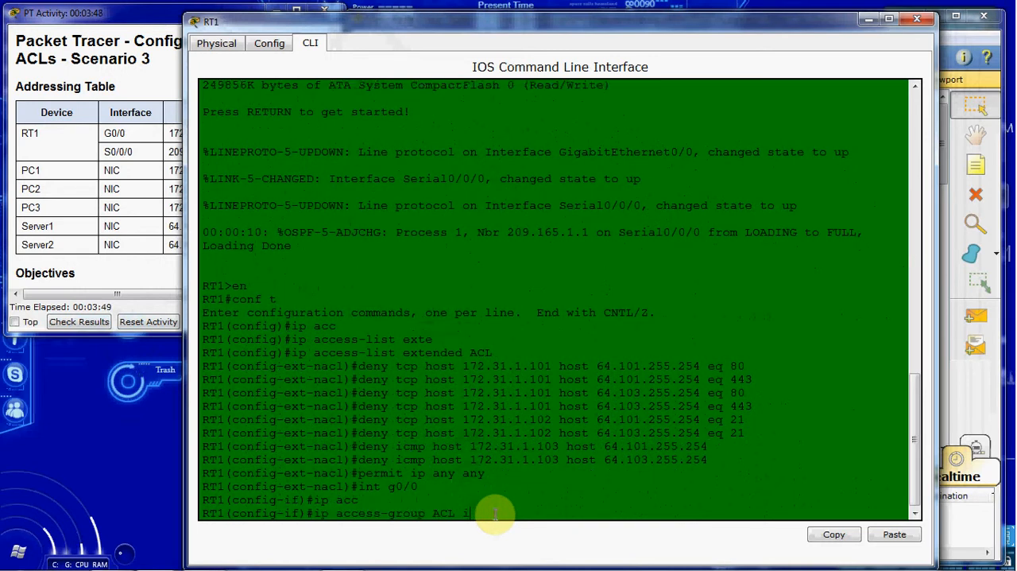
{"action": "type", "text": "ACL in"}
{"action": "key", "text": "Return"}
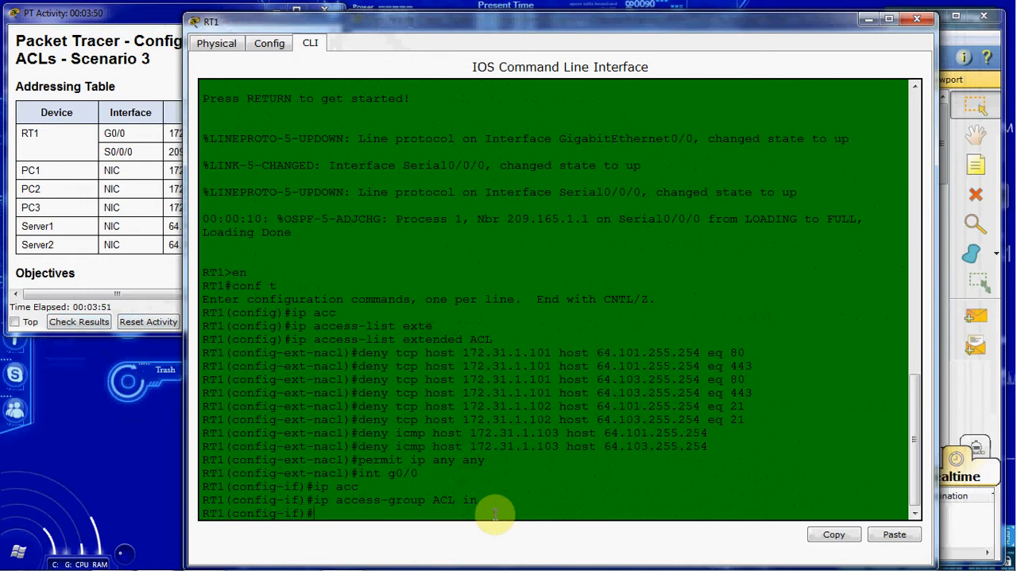
{"action": "left_click", "coordinate": [163, 292]}
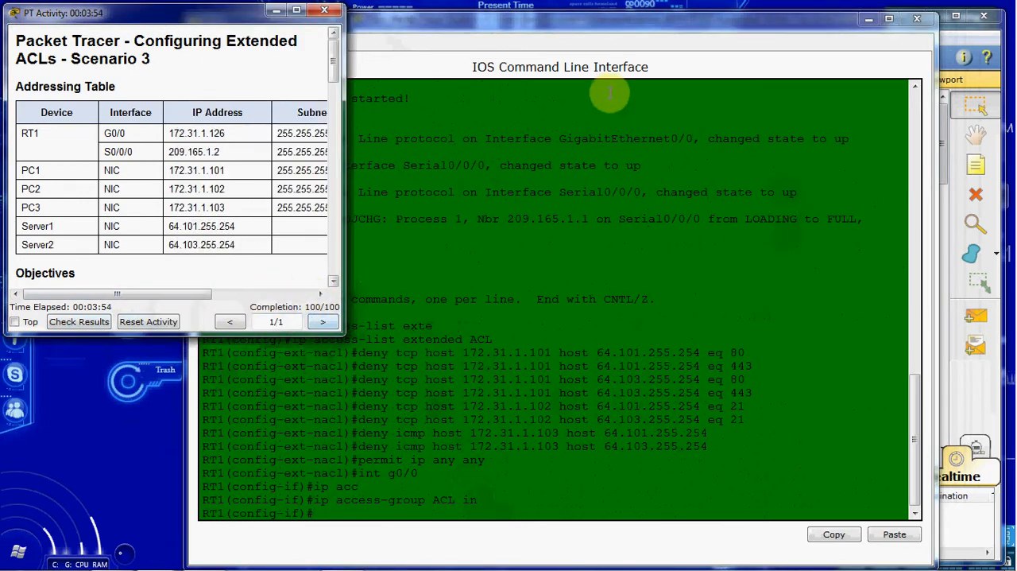
{"action": "left_click", "coordinate": [917, 17]}
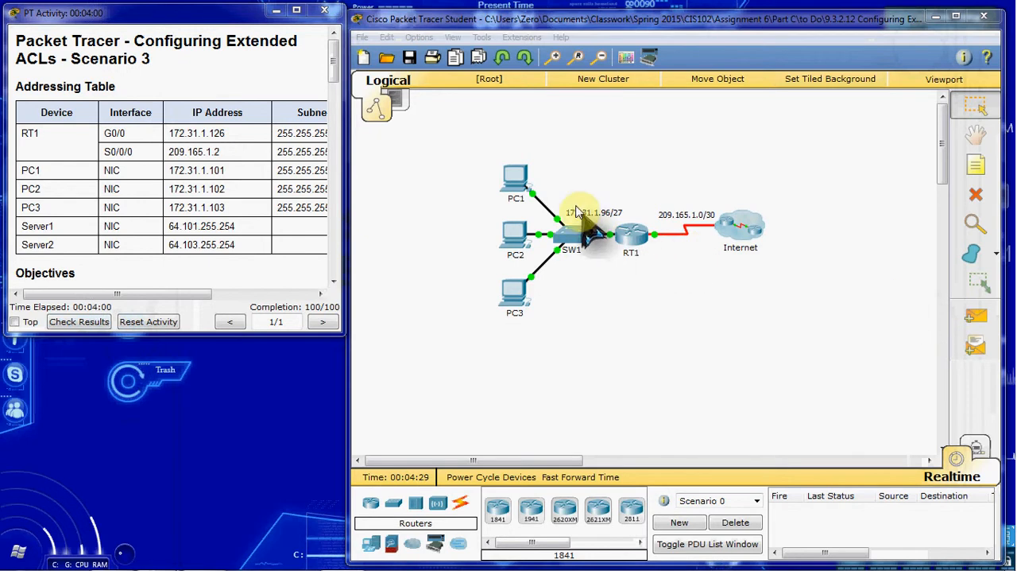
{"action": "left_click", "coordinate": [518, 180]}
{"action": "left_click", "coordinate": [426, 125]}
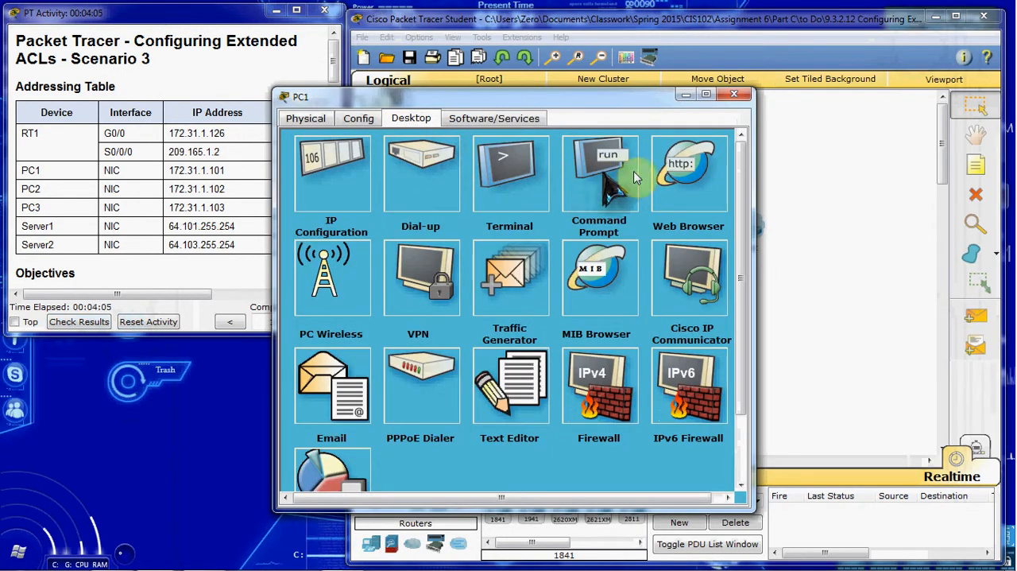
{"action": "left_click", "coordinate": [710, 178]}
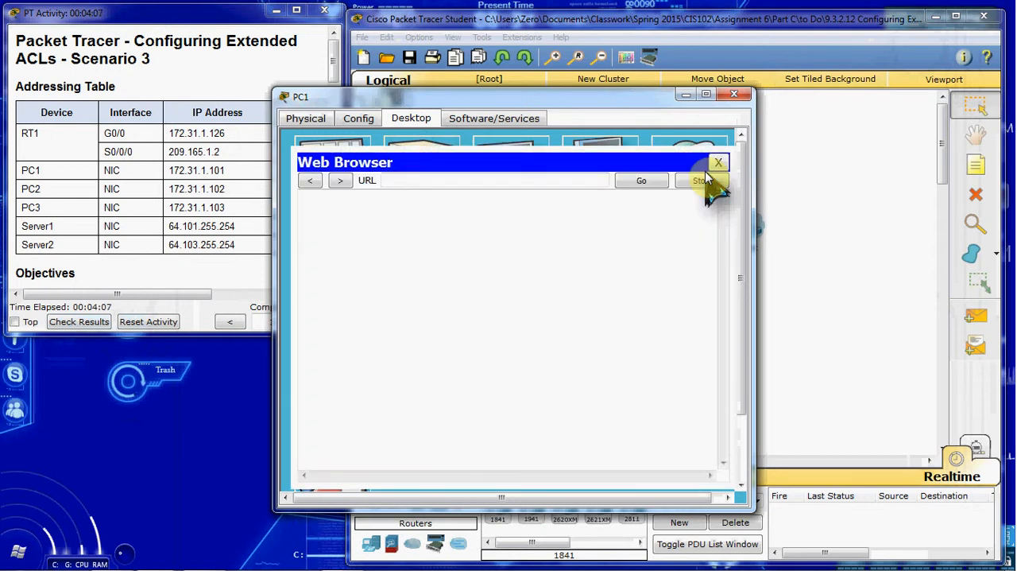
{"action": "left_click_drag", "start_coordinate": [476, 97], "coordinate": [570, 97]}
{"action": "left_click", "coordinate": [521, 176]}
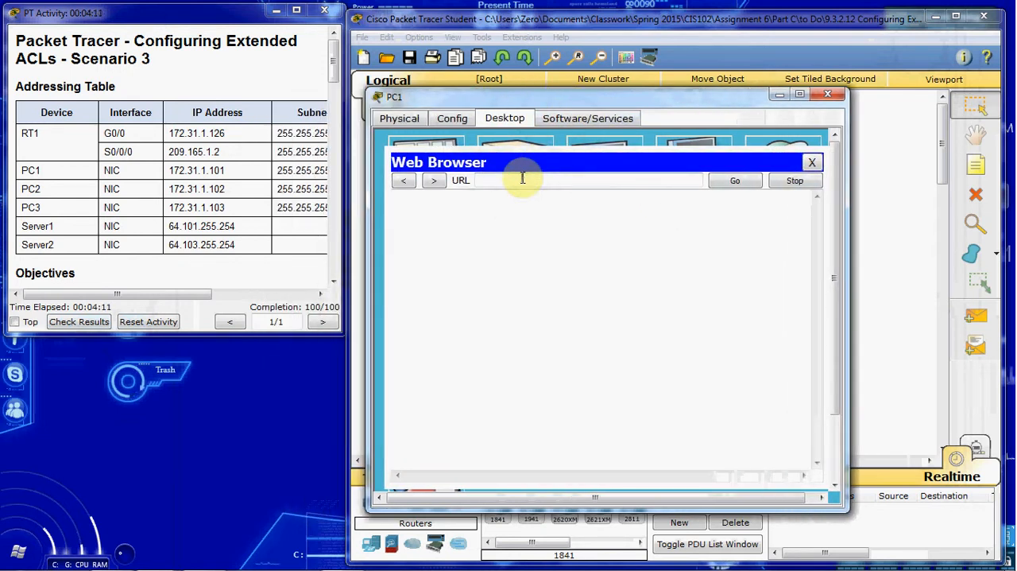
{"action": "type", "text": "64.101.255.254"}
{"action": "key", "text": "Return"}
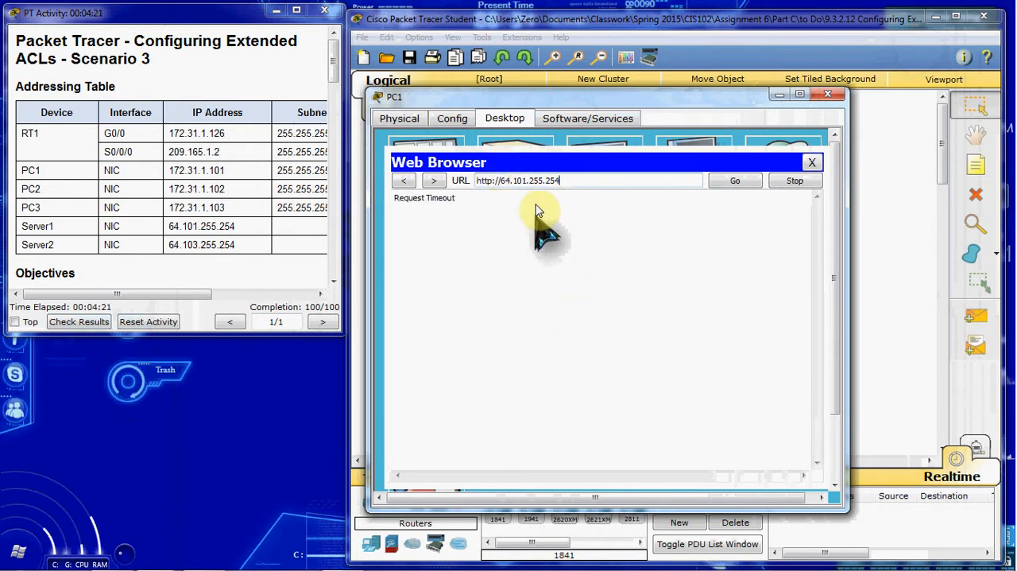
{"action": "left_click", "coordinate": [497, 181]}
{"action": "type", "text": "s"}
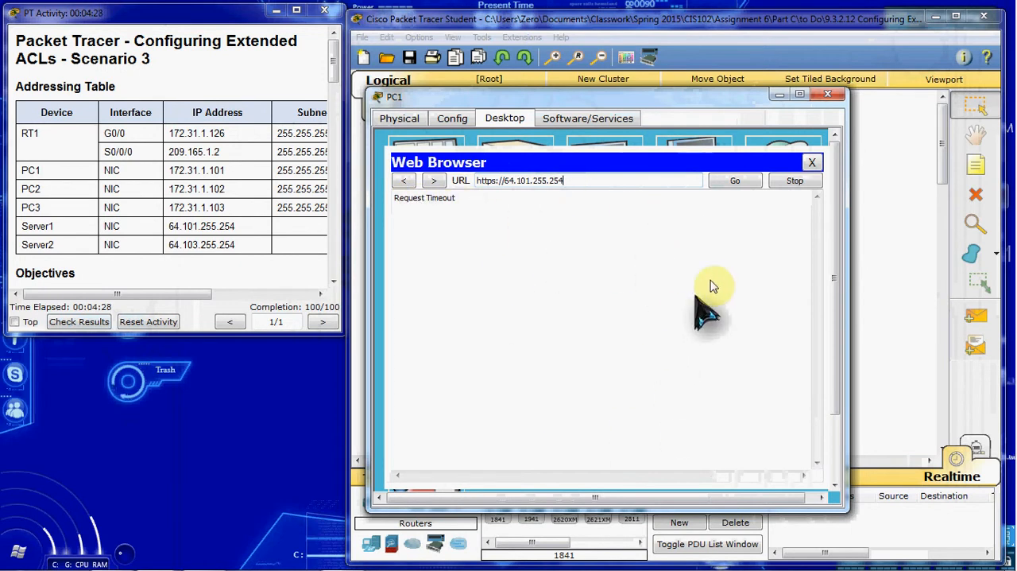
{"action": "left_click", "coordinate": [812, 164]}
{"action": "left_click", "coordinate": [785, 167]}
{"action": "left_click", "coordinate": [627, 178]}
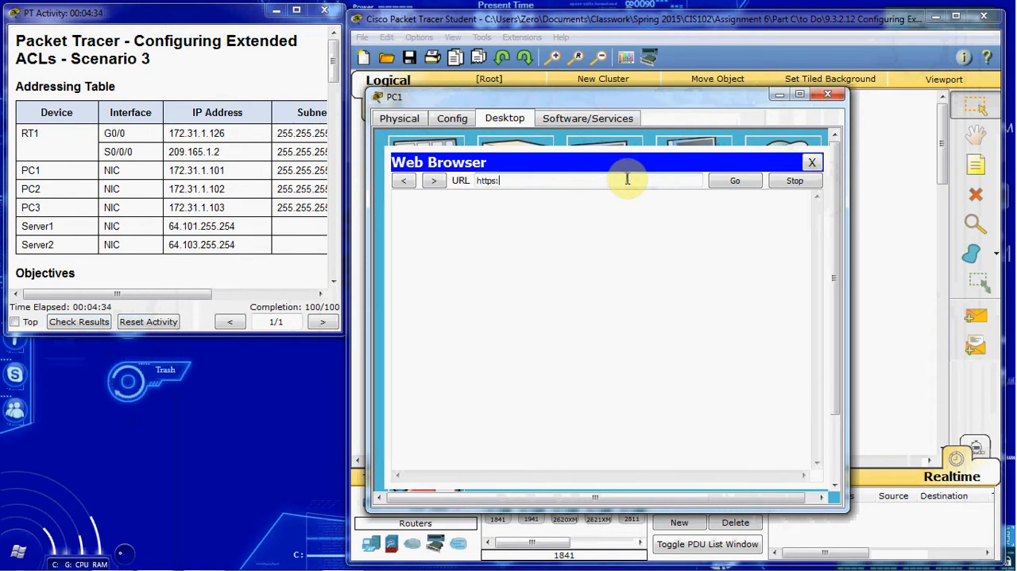
{"action": "type", "text": "https://64.101.255.254"}
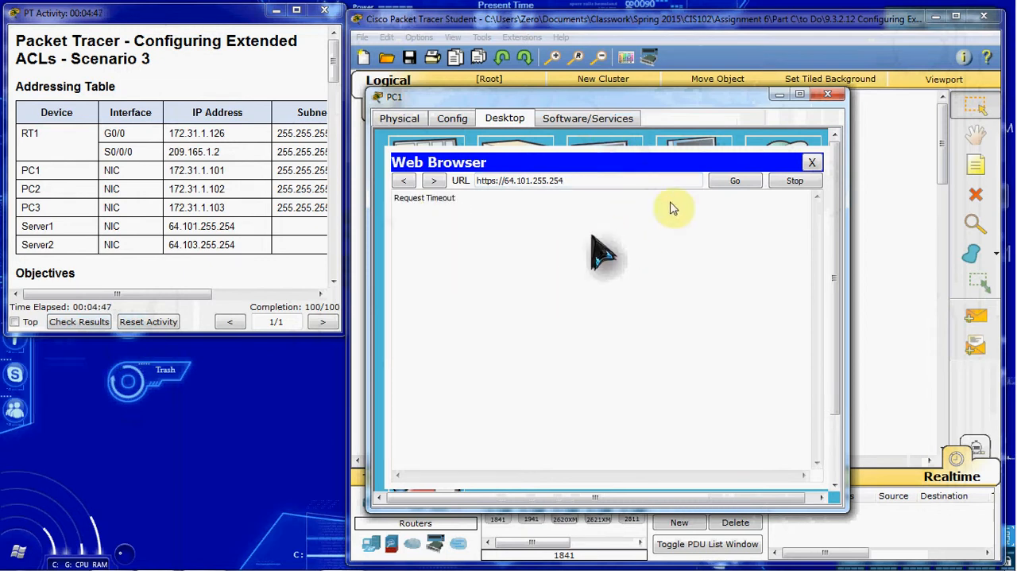
{"action": "left_click", "coordinate": [812, 162]}
{"action": "left_click", "coordinate": [814, 171]}
{"action": "left_click", "coordinate": [557, 180]}
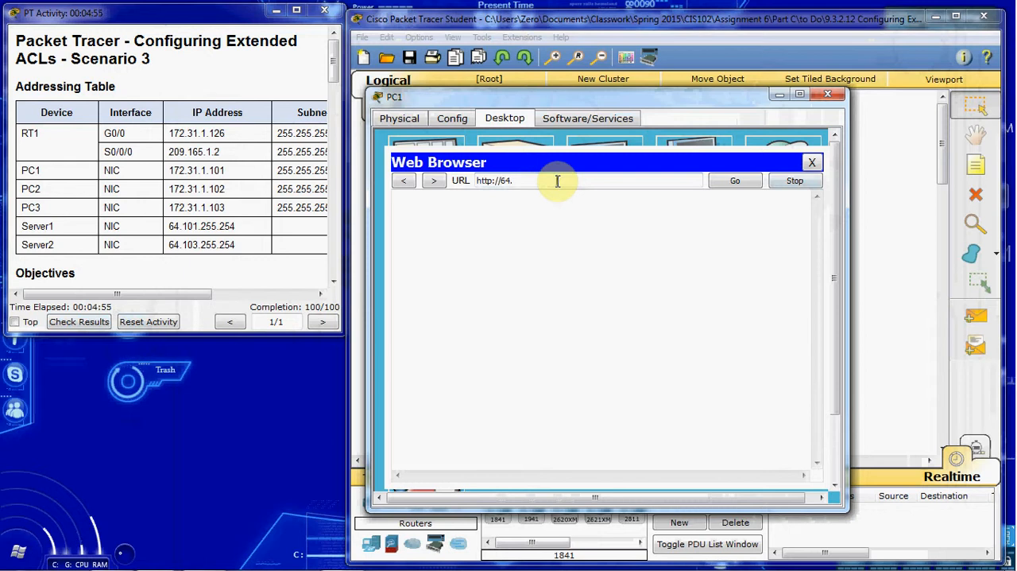
{"action": "type", "text": "64.103.255.254"}
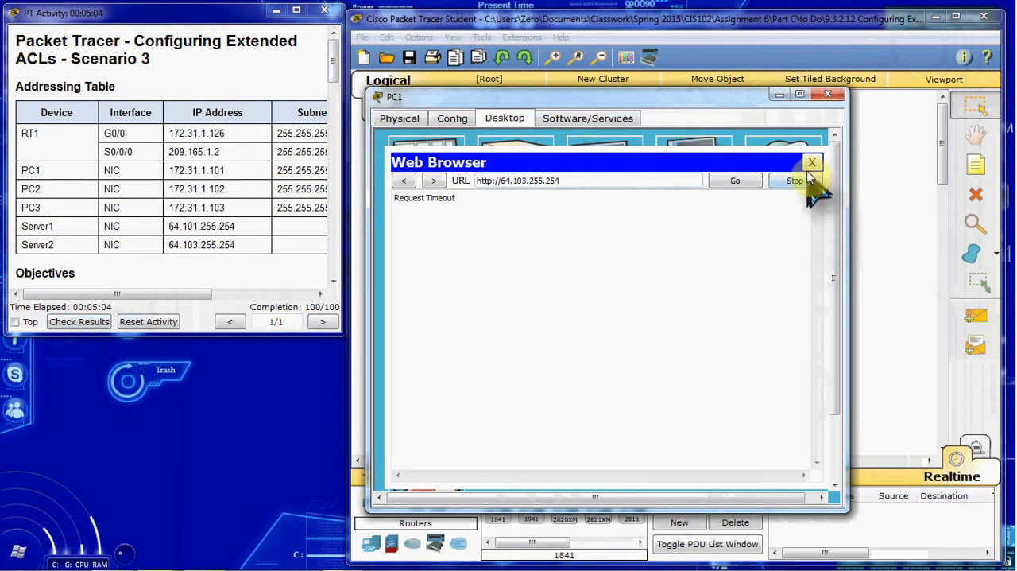
{"action": "left_click_drag", "start_coordinate": [609, 183], "coordinate": [484, 186]}
{"action": "key", "text": "ctrl+c"}
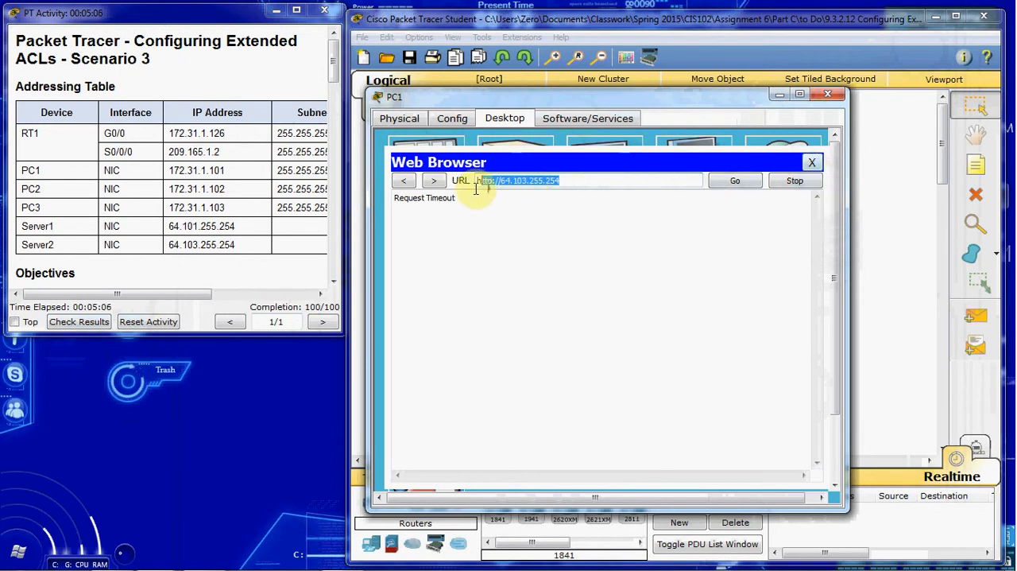
{"action": "left_click", "coordinate": [813, 162]}
{"action": "left_click", "coordinate": [784, 168]}
{"action": "left_click", "coordinate": [526, 181]}
{"action": "key", "text": "ctrl+v"}
{"action": "left_click", "coordinate": [495, 181]}
{"action": "type", "text": "s"}
{"action": "key", "text": "End"}
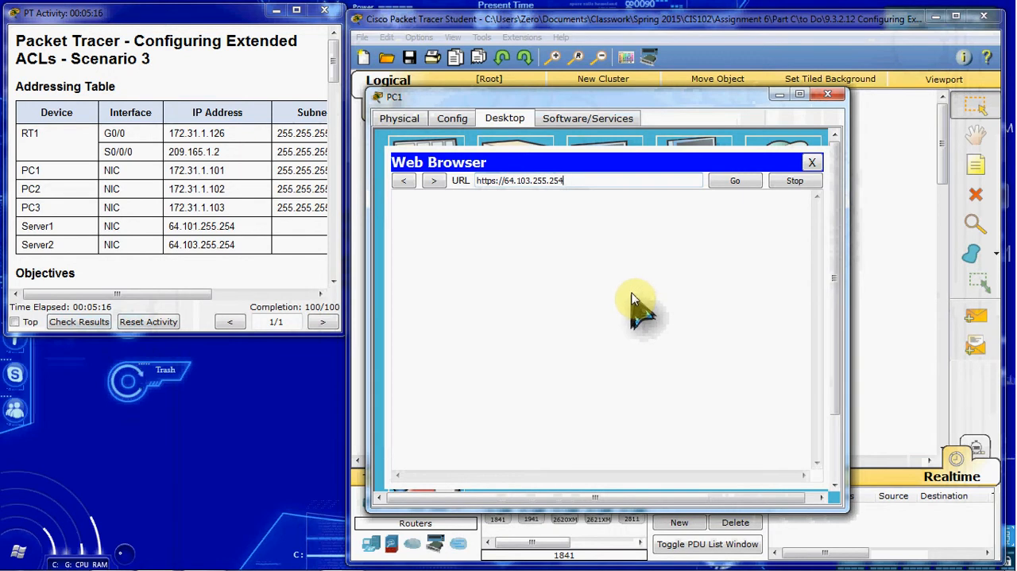
{"action": "key", "text": "Return"}
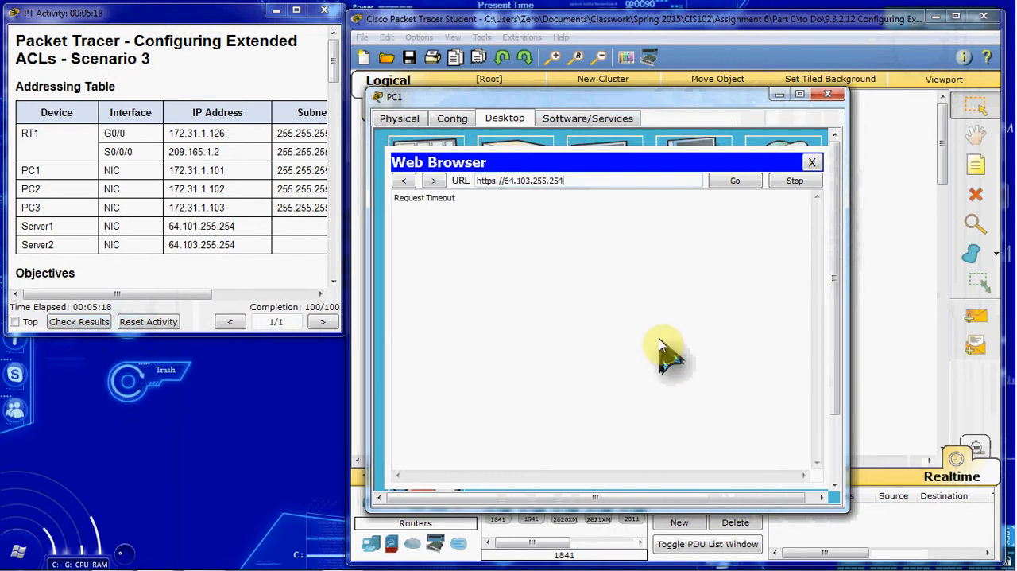
{"action": "left_click", "coordinate": [814, 165]}
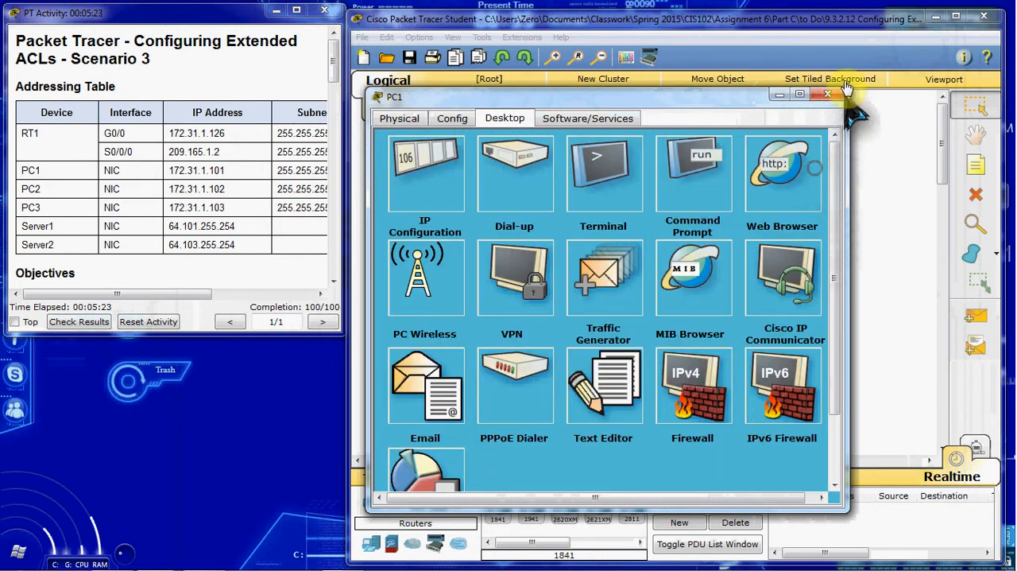
{"action": "left_click", "coordinate": [829, 94]}
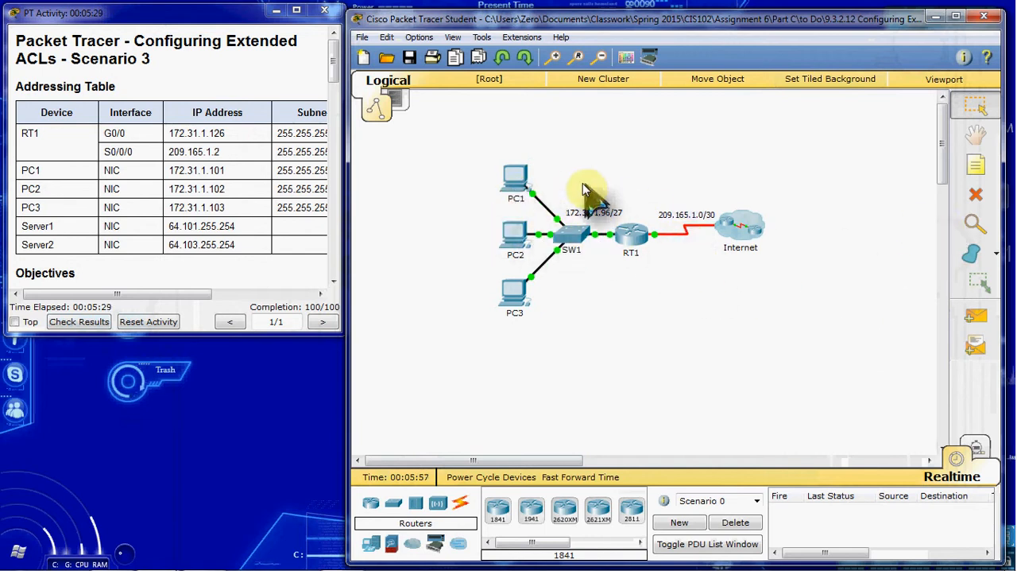
Test FTP from PC1's command prompt with ftp 64.101.255.254, log in with the FTP username and password, and quit the session.
{"action": "left_click", "coordinate": [515, 183]}
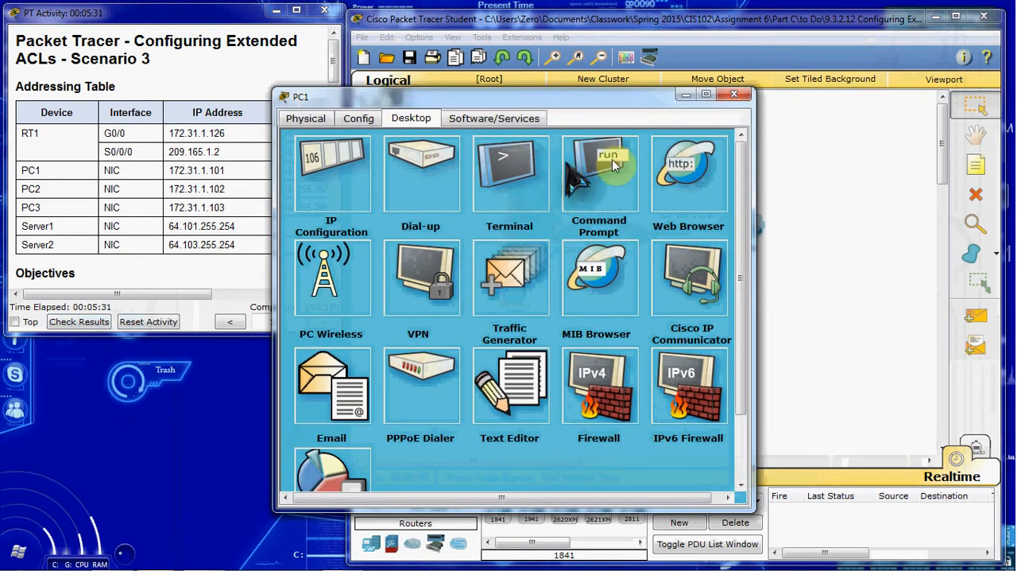
{"action": "left_click", "coordinate": [552, 170]}
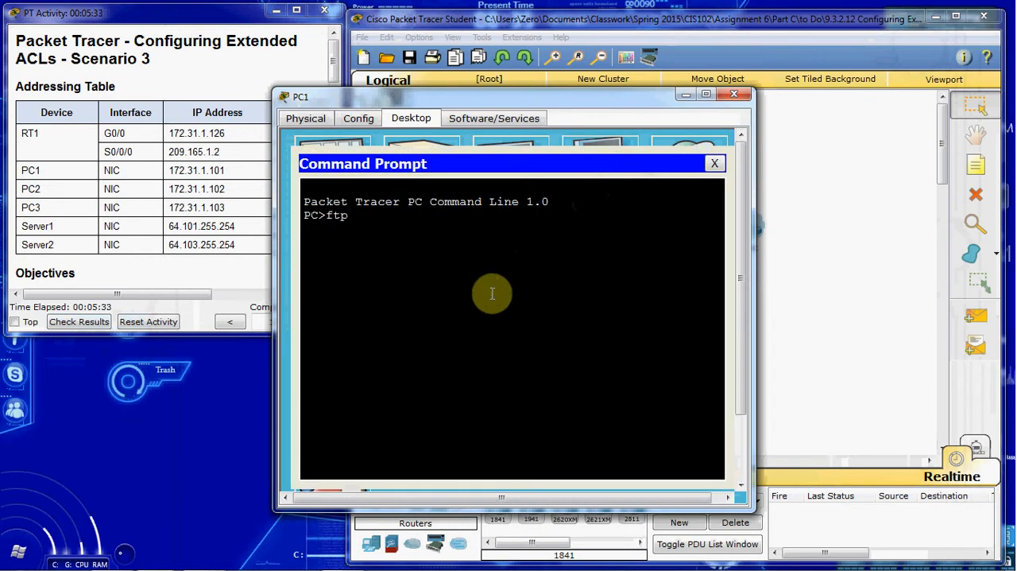
{"action": "type", "text": "ftp"}
{"action": "left_click_drag", "start_coordinate": [569, 102], "coordinate": [657, 74]}
{"action": "type", "text": "64.101"}
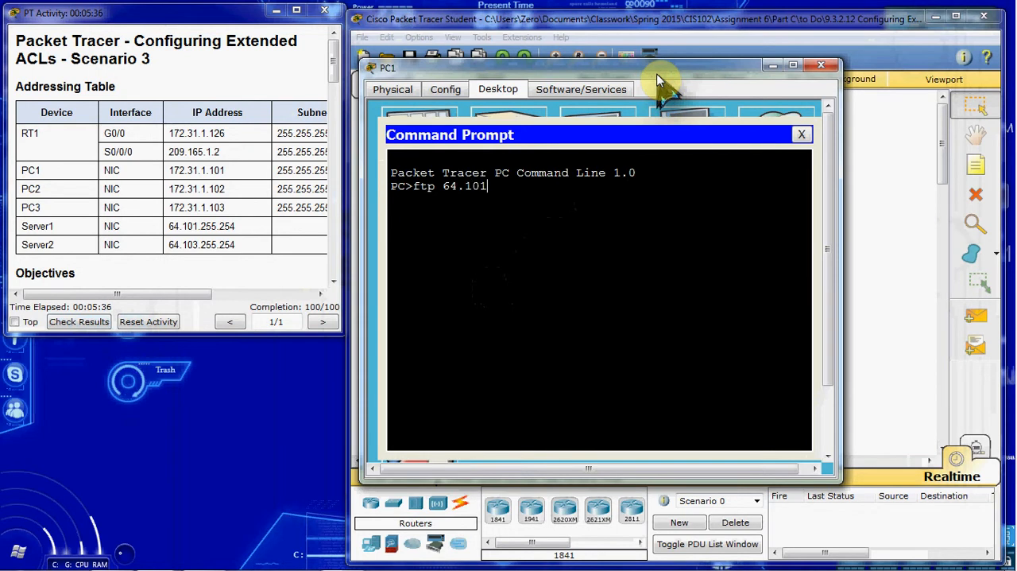
{"action": "type", "text": ".255.2"}
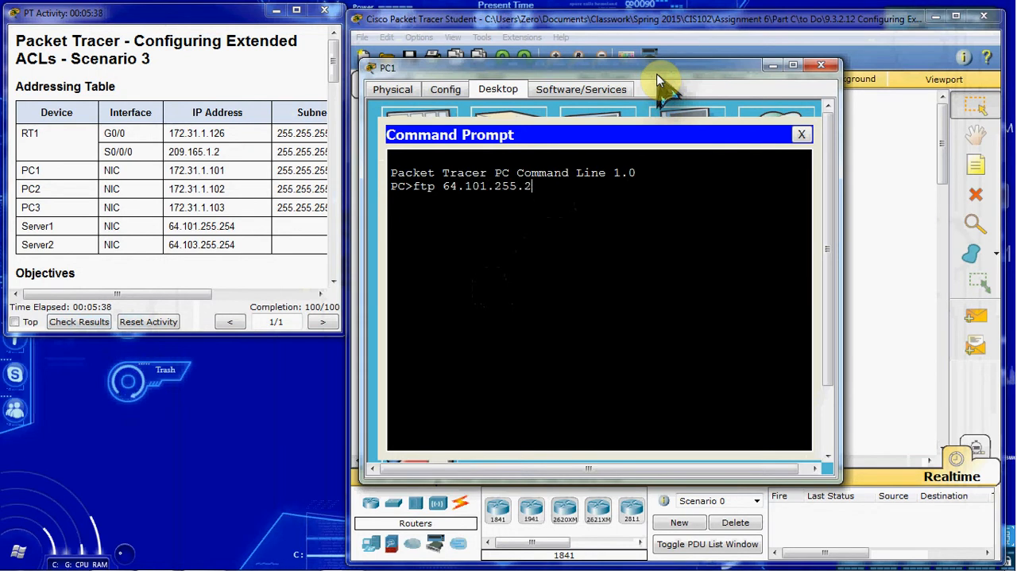
{"action": "type", "text": "54"}
{"action": "key", "text": "Return"}
{"action": "type", "text": "cisco"}
{"action": "key", "text": "Return"}
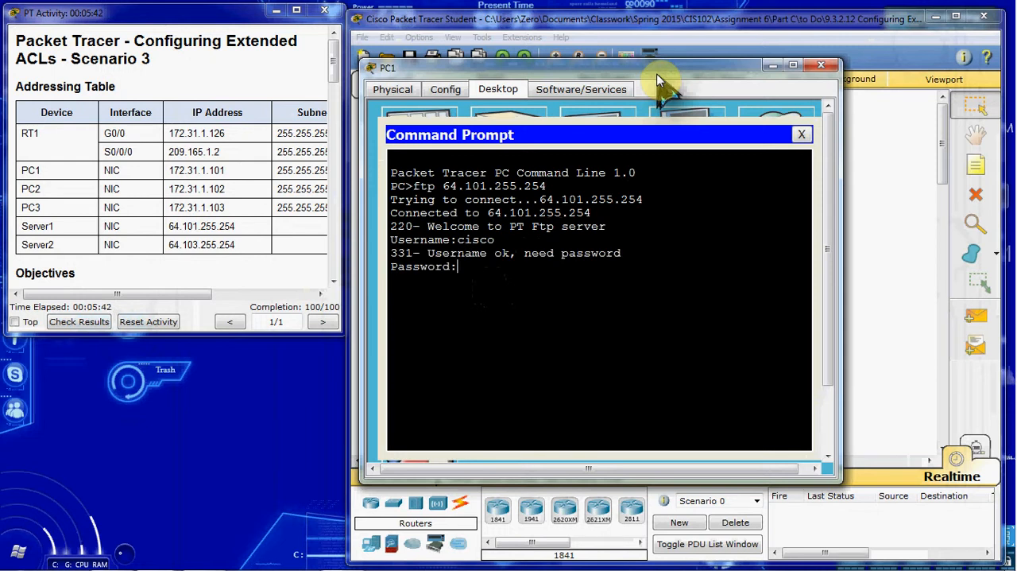
{"action": "key", "text": "Return"}
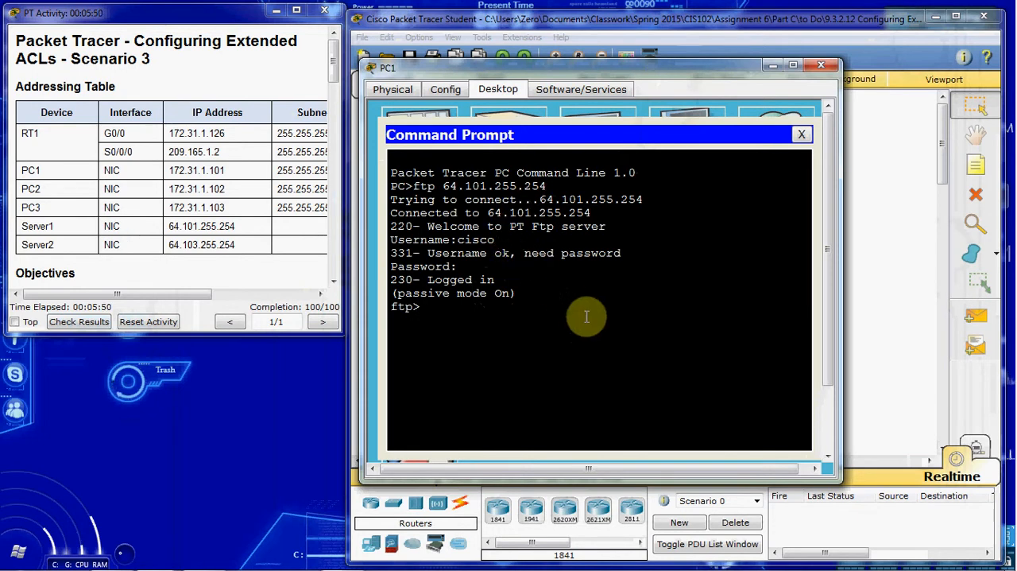
{"action": "type", "text": "q"}
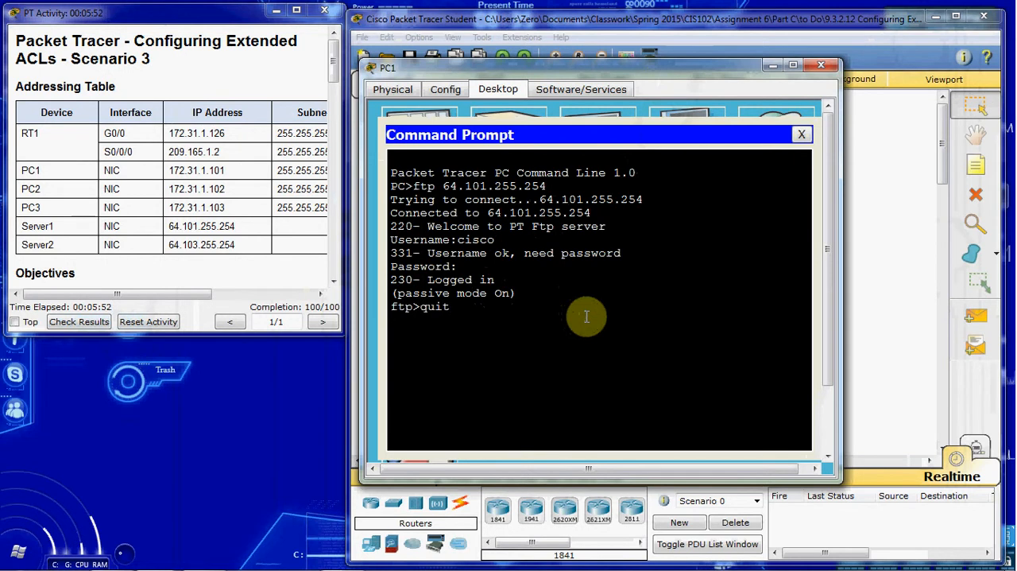
{"action": "type", "text": "uit"}
{"action": "key", "text": "Return"}
Connect from PC1 with ftp 64.103.255.254, log in with the FTP username and password, then quit and close PC1.
{"action": "type", "text": "ftp"}
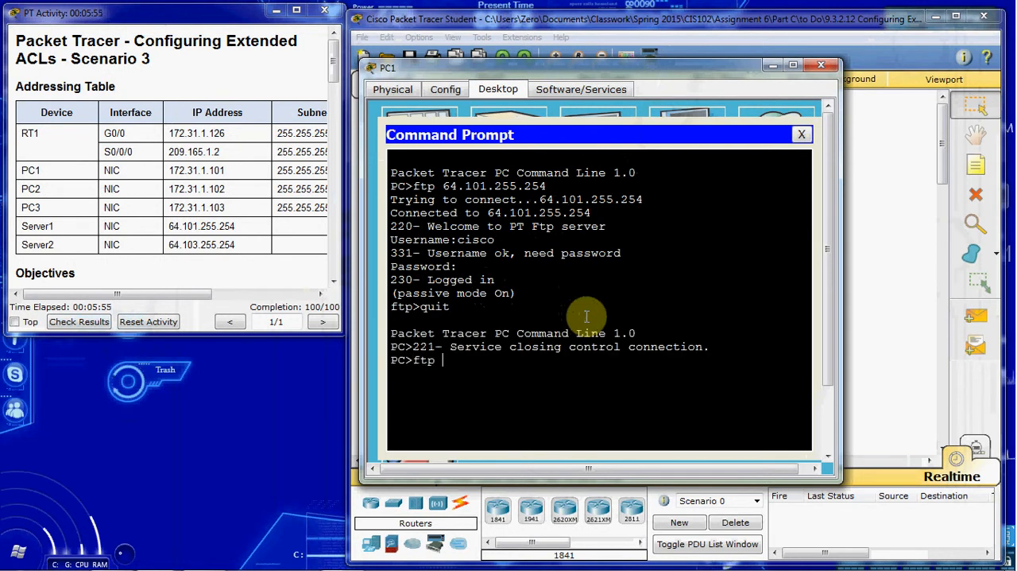
{"action": "type", "text": " 64.103.255.254"}
{"action": "key", "text": "Return"}
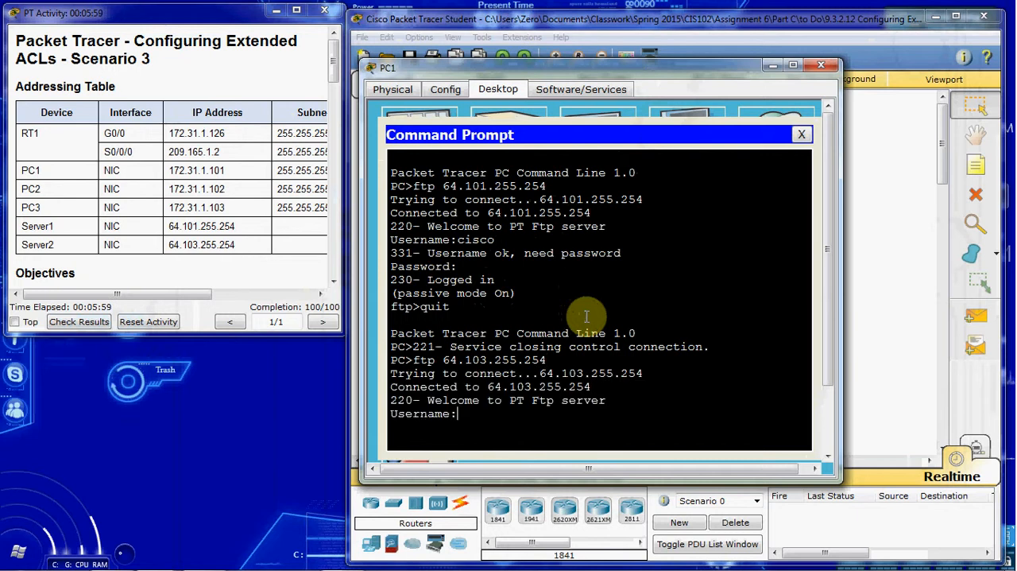
{"action": "type", "text": "cisco"}
{"action": "key", "text": "Return"}
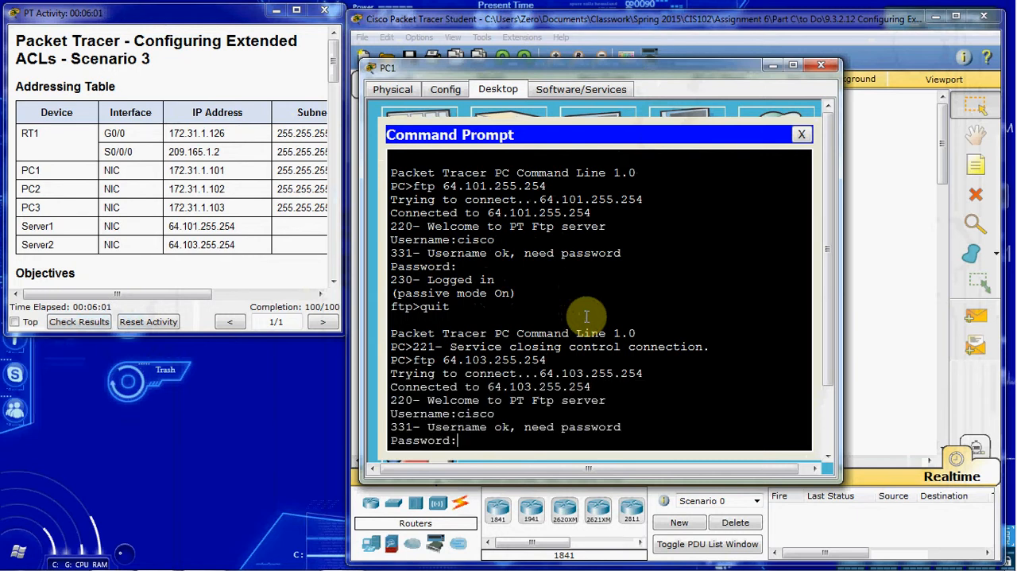
{"action": "key", "text": "Return"}
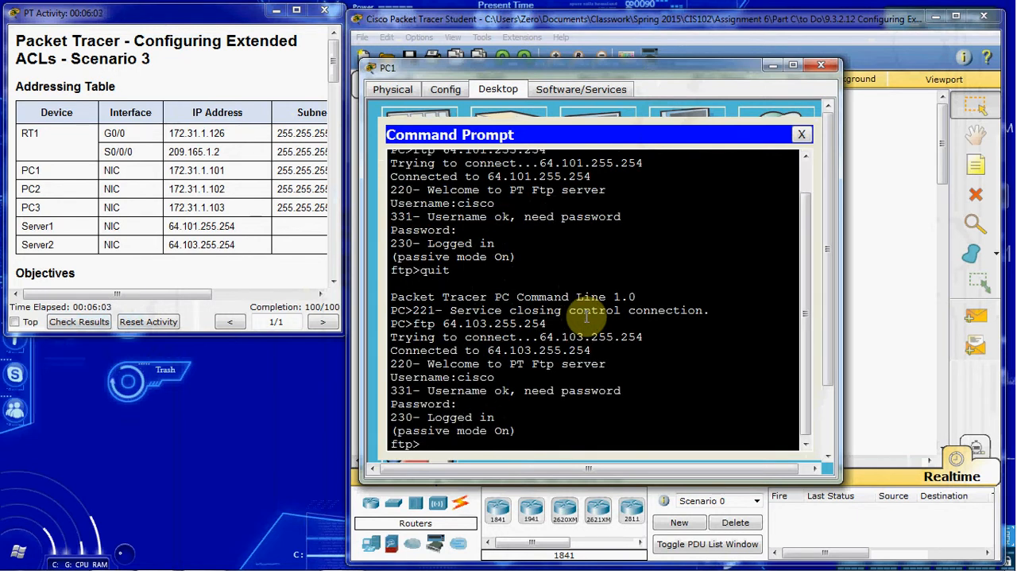
{"action": "type", "text": "quit"}
{"action": "key", "text": "Return"}
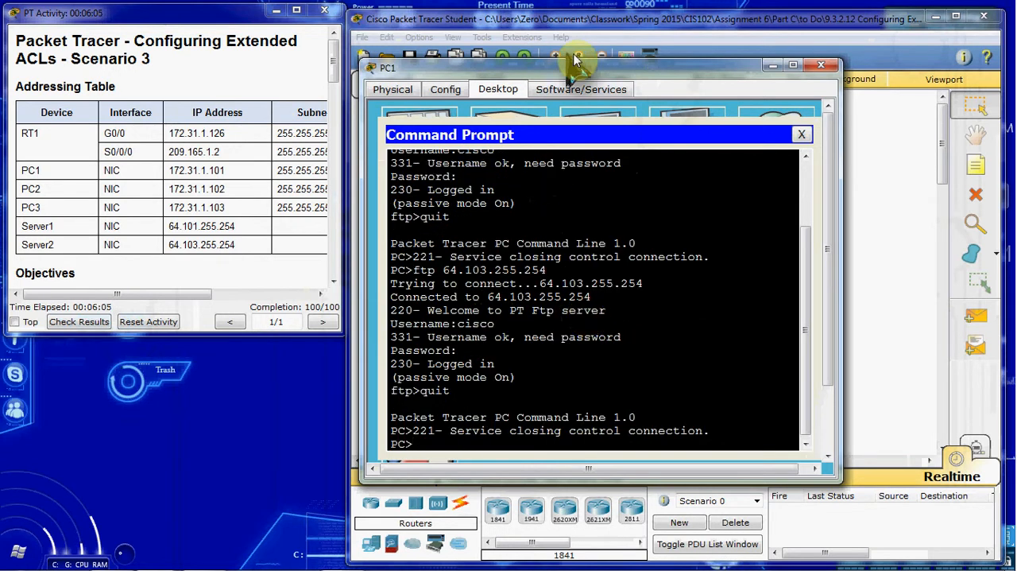
{"action": "left_click", "coordinate": [819, 64]}
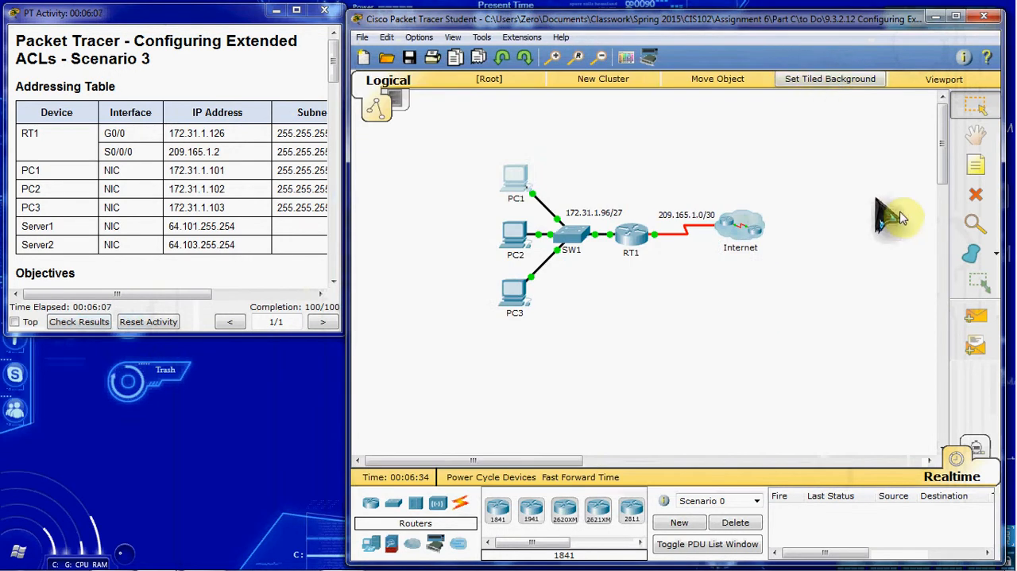
Send a simple PDU from PC1 to Server1 in the Internet cluster to test ping access.
{"action": "left_click", "coordinate": [977, 317]}
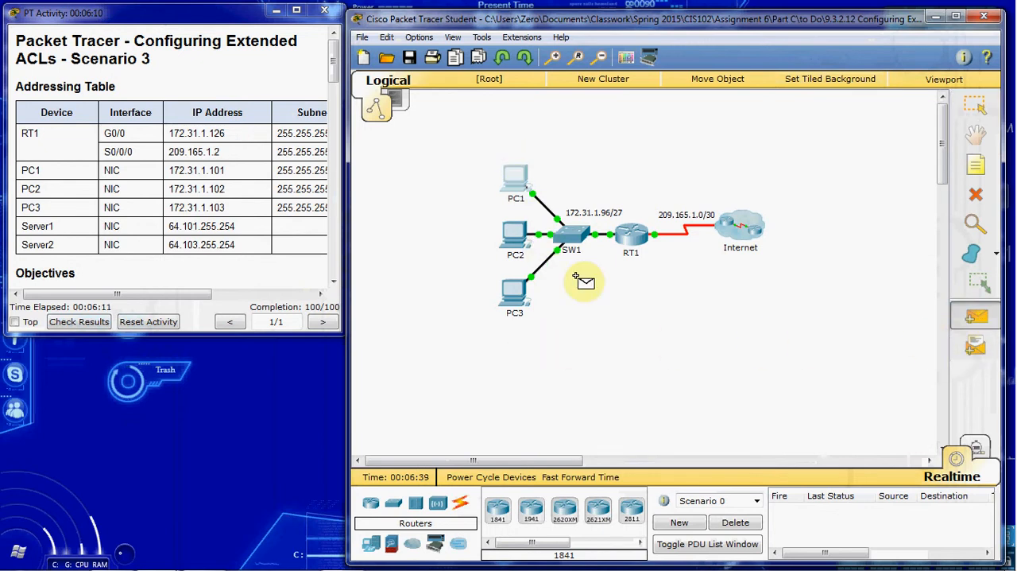
{"action": "left_click", "coordinate": [526, 184]}
{"action": "left_click", "coordinate": [741, 225]}
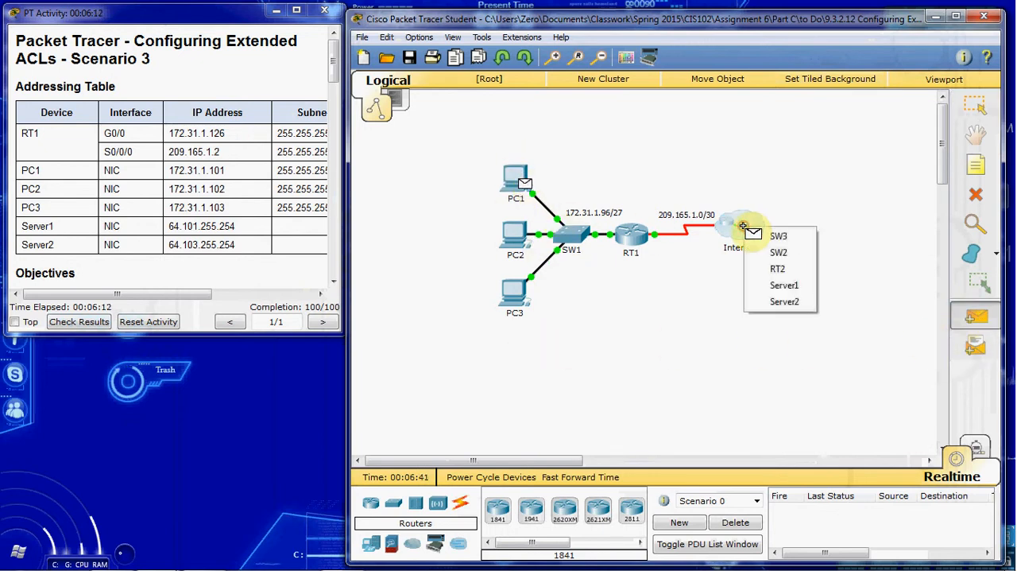
{"action": "left_click", "coordinate": [799, 284]}
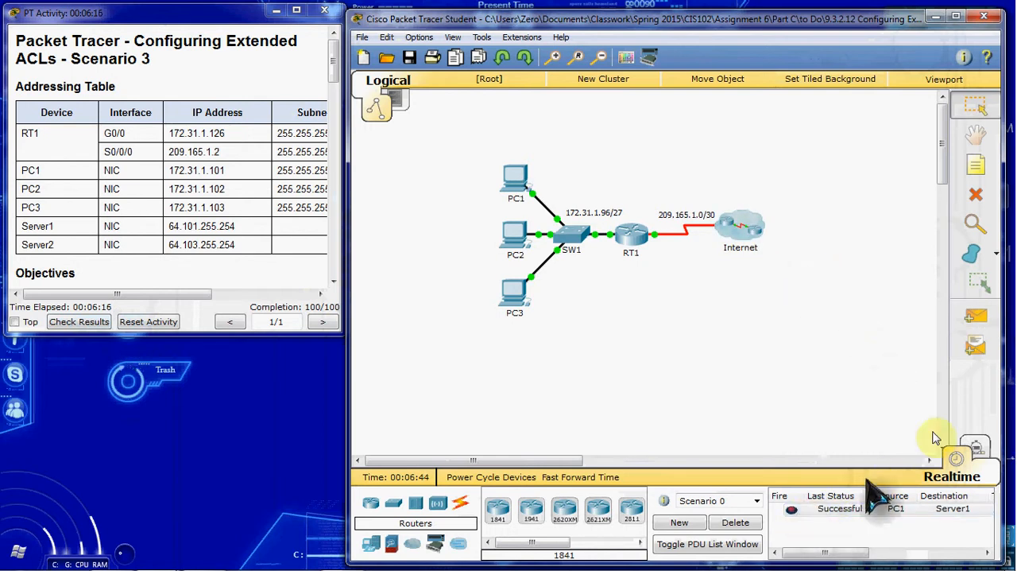
Send a simple PDU from PC1 to Server2 in the Internet cluster and delete the PDU scenario after the test.
{"action": "left_click", "coordinate": [977, 318]}
{"action": "left_click", "coordinate": [526, 184]}
{"action": "left_click", "coordinate": [739, 226]}
{"action": "left_click", "coordinate": [768, 302]}
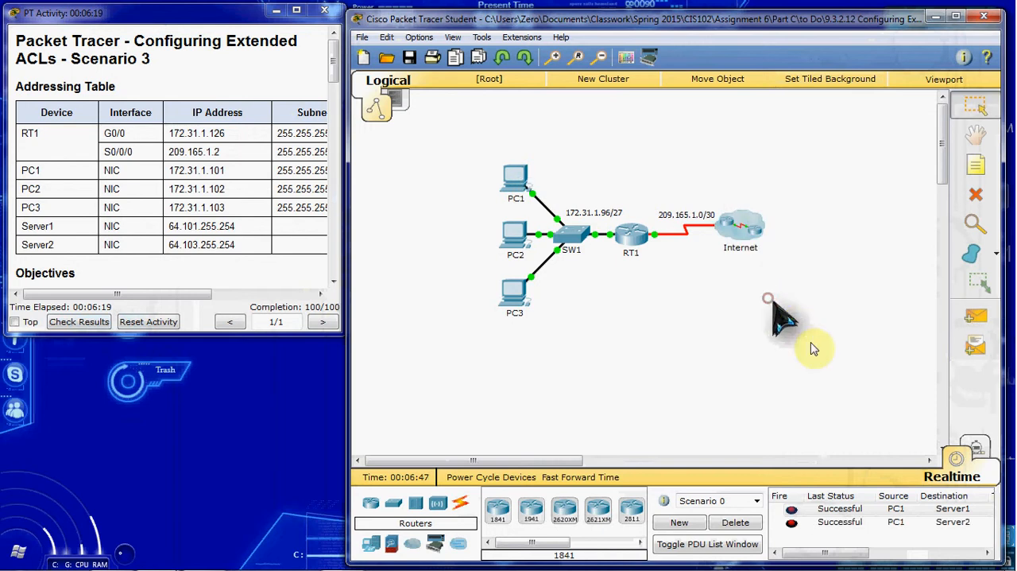
{"action": "left_click", "coordinate": [752, 525]}
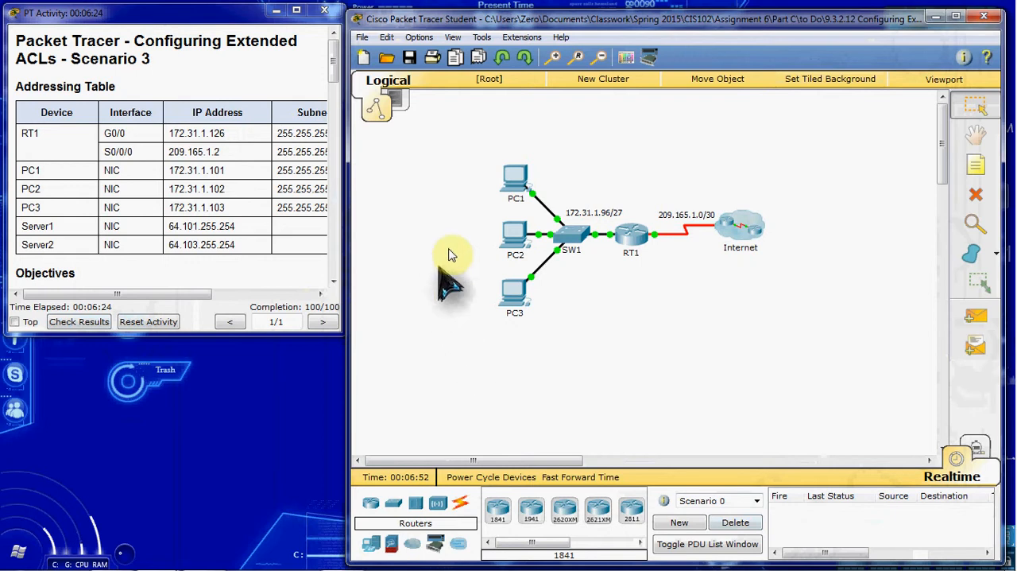
{"action": "left_click", "coordinate": [505, 248]}
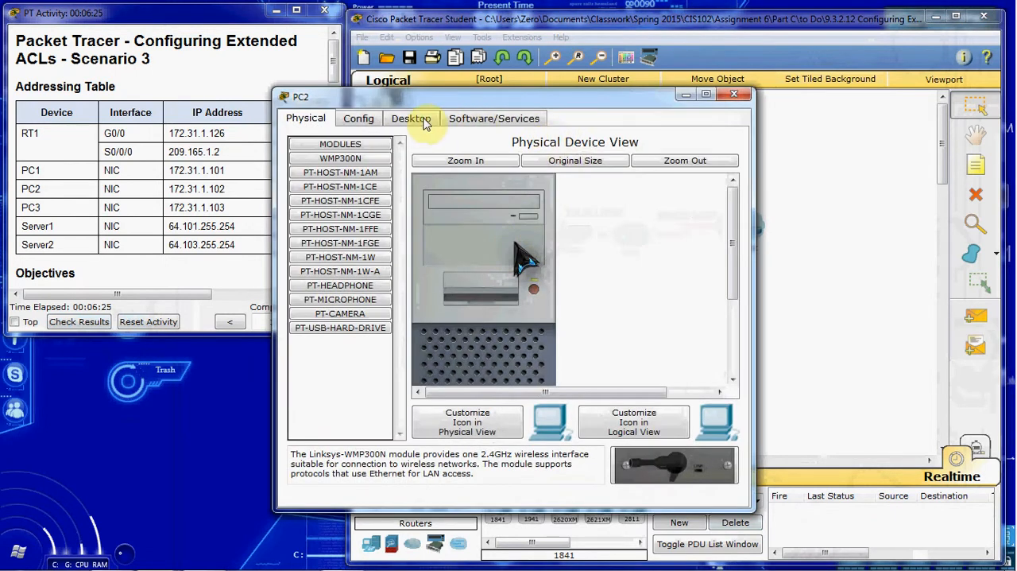
{"action": "left_click", "coordinate": [423, 117]}
{"action": "left_click_drag", "start_coordinate": [445, 95], "coordinate": [568, 66]}
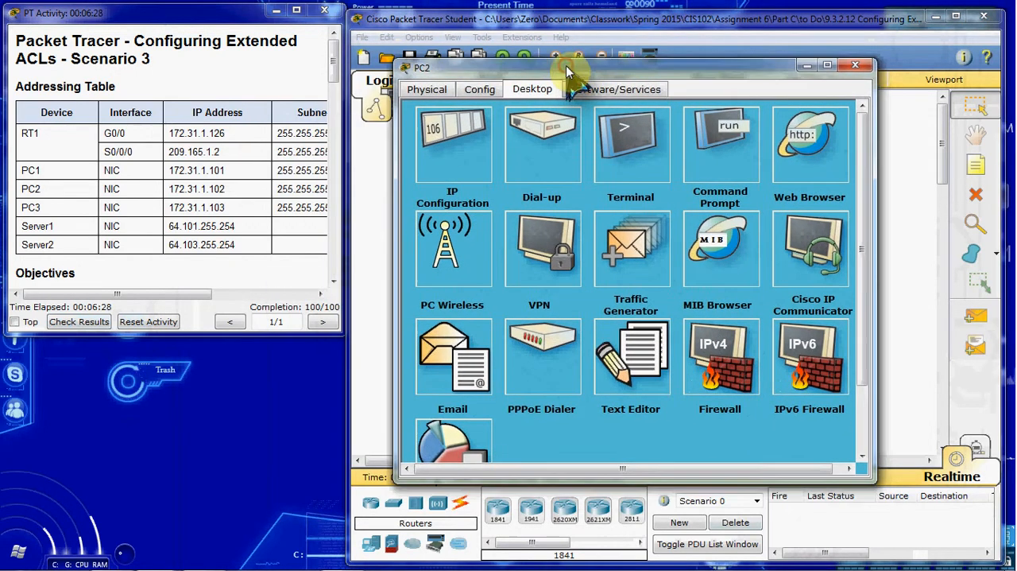
{"action": "left_click", "coordinate": [797, 148]}
{"action": "left_click", "coordinate": [566, 151]}
{"action": "type", "text": "http://64.103.255.254"}
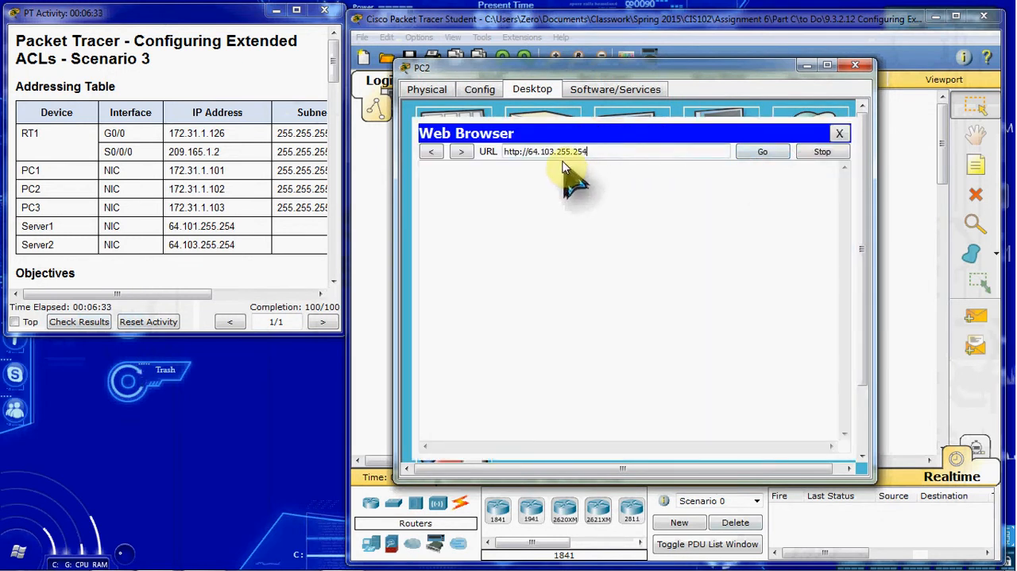
{"action": "left_click", "coordinate": [556, 151]}
{"action": "key", "text": "BackSpace"}
{"action": "type", "text": "1"}
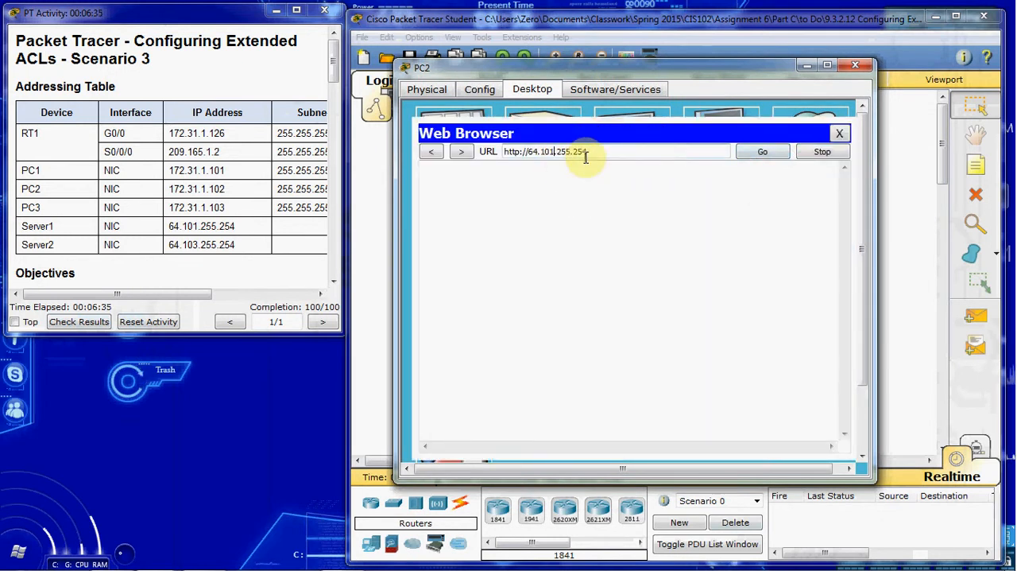
{"action": "left_click", "coordinate": [781, 157]}
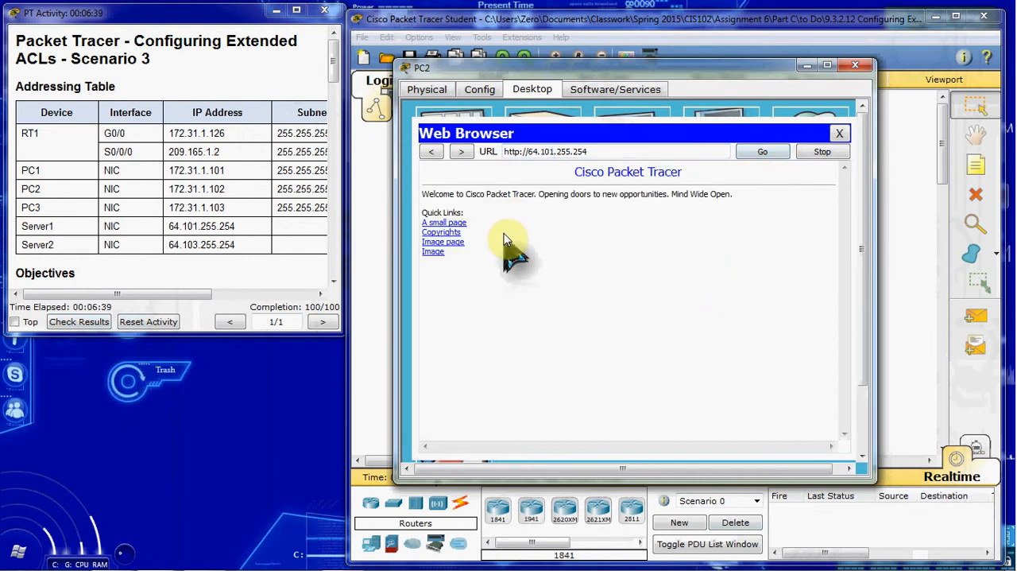
{"action": "left_click", "coordinate": [522, 155]}
{"action": "type", "text": "s"}
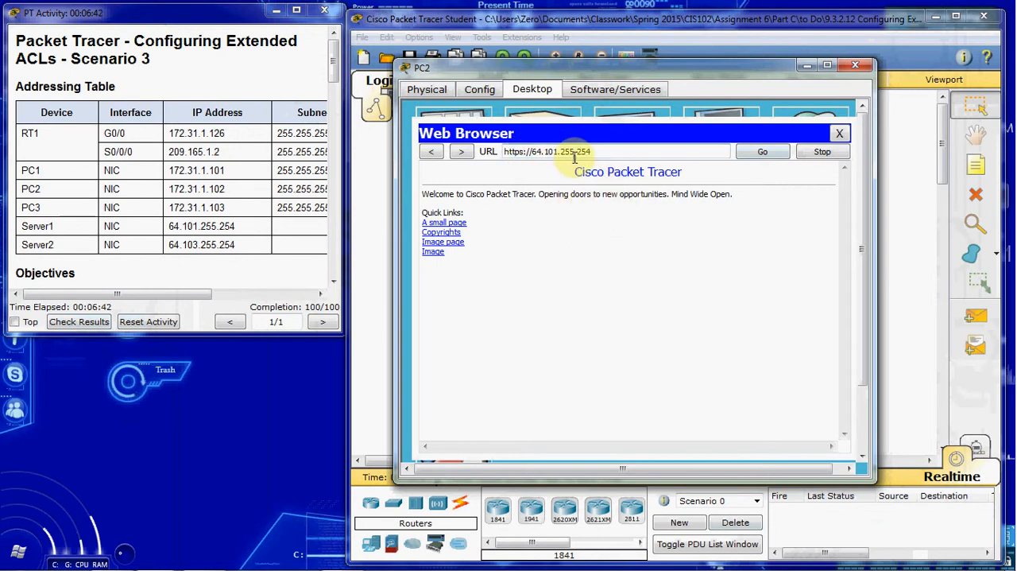
{"action": "left_click", "coordinate": [768, 151]}
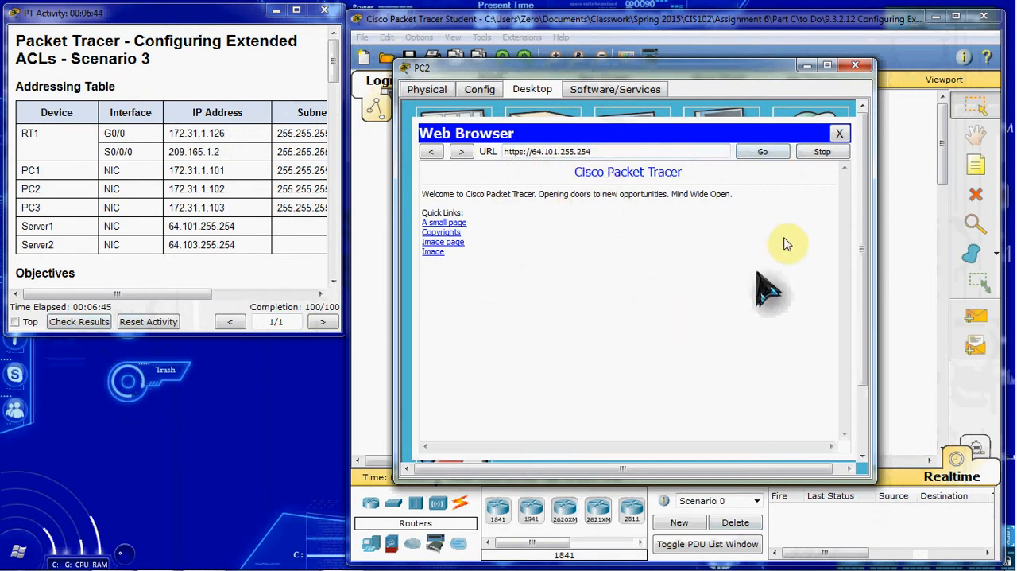
{"action": "left_click", "coordinate": [840, 132]}
{"action": "left_click", "coordinate": [813, 199]}
{"action": "left_click", "coordinate": [616, 154]}
{"action": "type", "text": "http://64.103.255.254"}
{"action": "left_click", "coordinate": [518, 151]}
{"action": "type", "text": "s"}
{"action": "key", "text": "Return"}
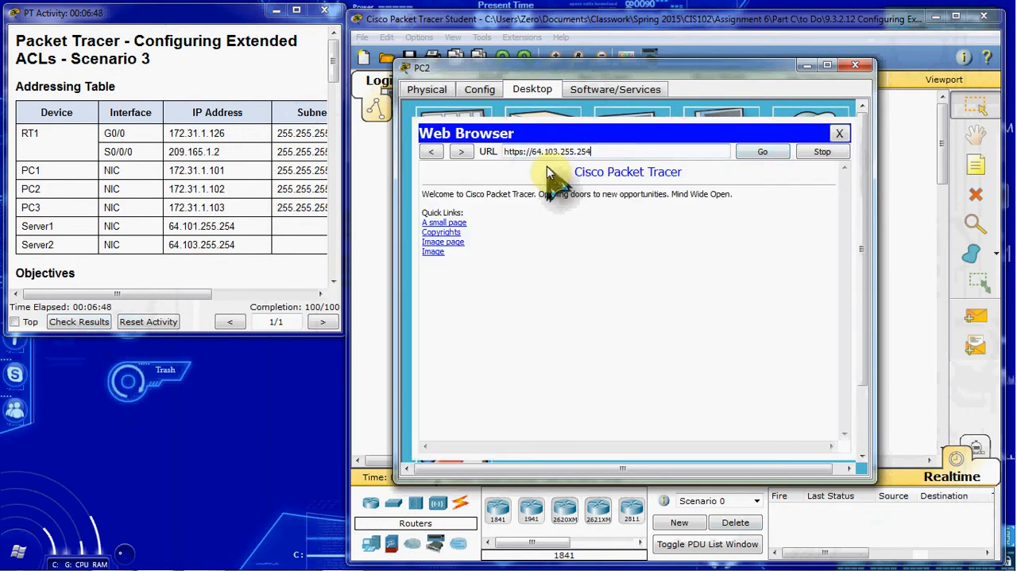
{"action": "left_click", "coordinate": [839, 134]}
{"action": "left_click", "coordinate": [835, 138]}
{"action": "left_click", "coordinate": [609, 152]}
{"action": "type", "text": "http://64.103.255.254"}
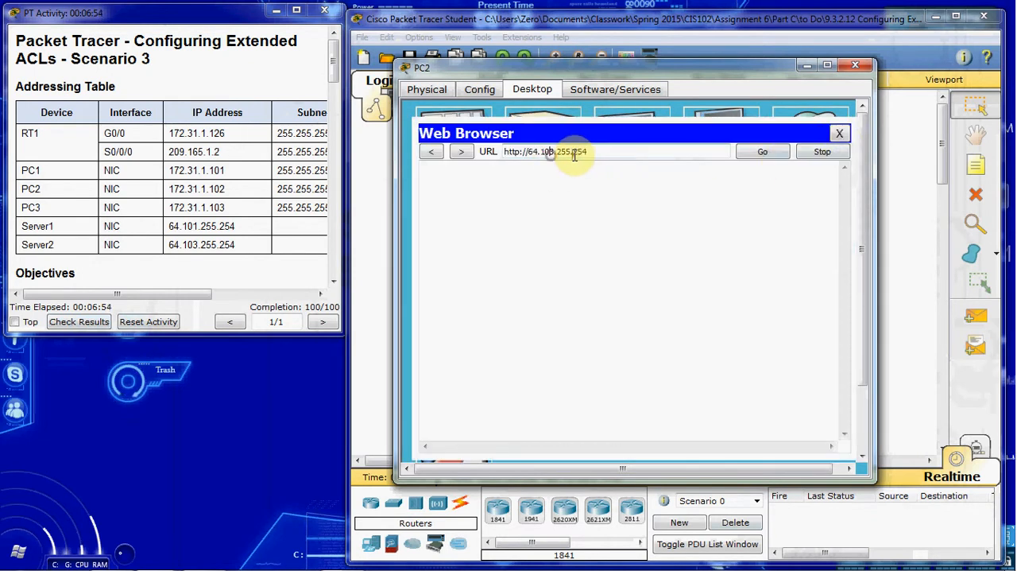
{"action": "left_click", "coordinate": [522, 152]}
{"action": "type", "text": "s"}
{"action": "left_click", "coordinate": [767, 153]}
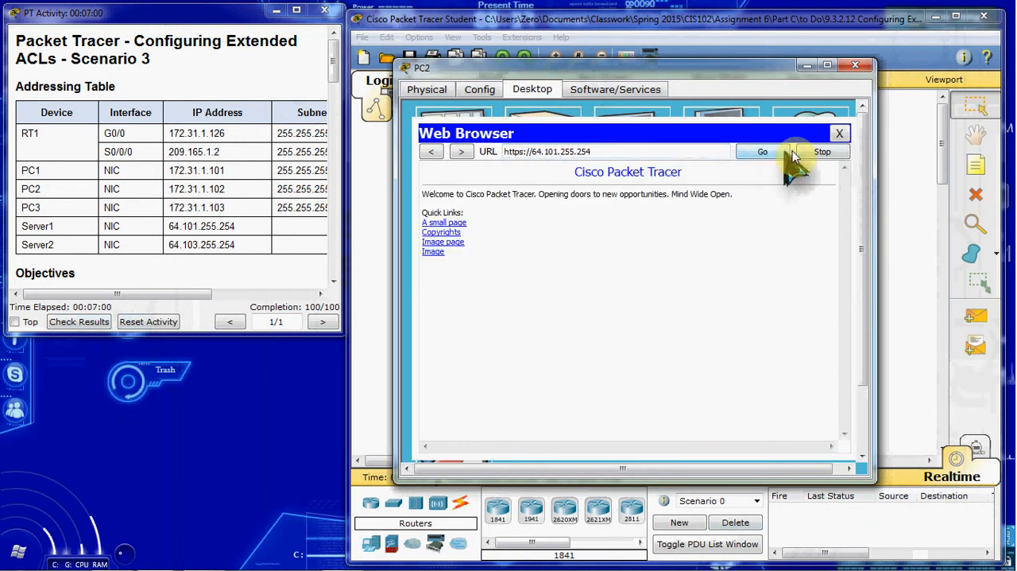
{"action": "left_click", "coordinate": [840, 134]}
{"action": "left_click", "coordinate": [798, 182]}
{"action": "left_click", "coordinate": [604, 152]}
{"action": "type", "text": "http://64.103.255.254"}
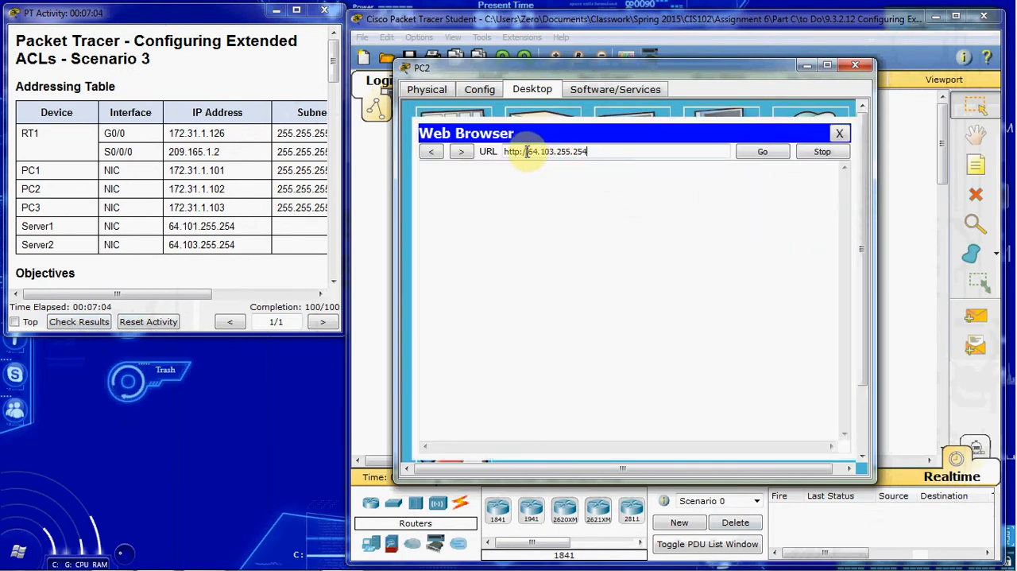
{"action": "left_click", "coordinate": [751, 153]}
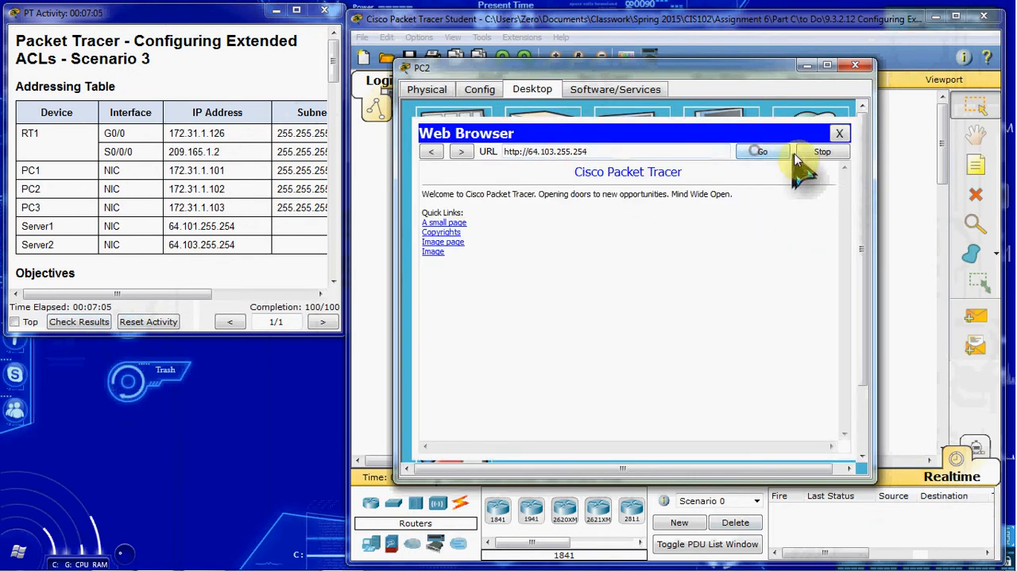
{"action": "left_click", "coordinate": [839, 133]}
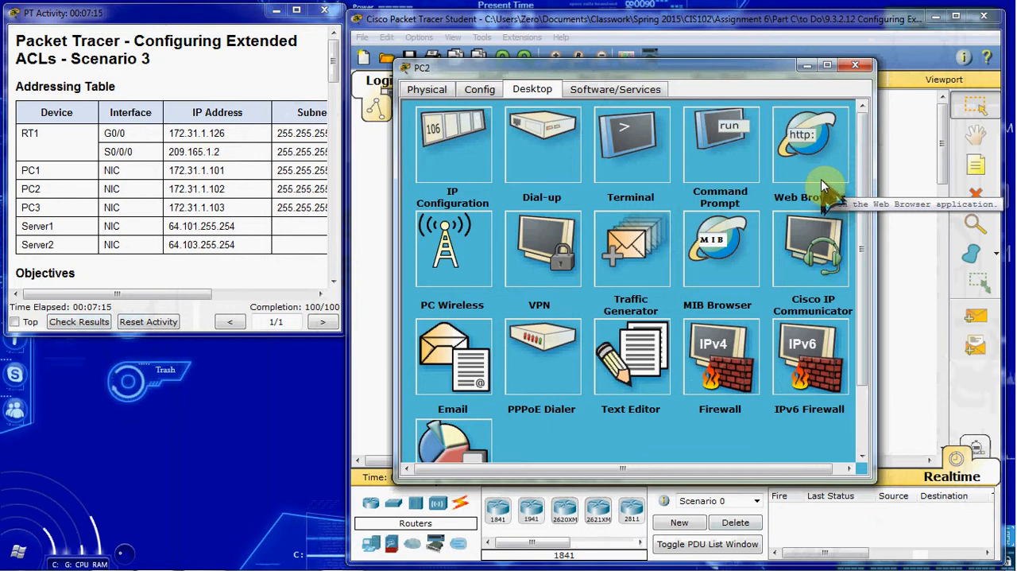
Test FTP access to Server1 from PC2's command prompt with ftp 64.101.255.254.
{"action": "left_click", "coordinate": [714, 133]}
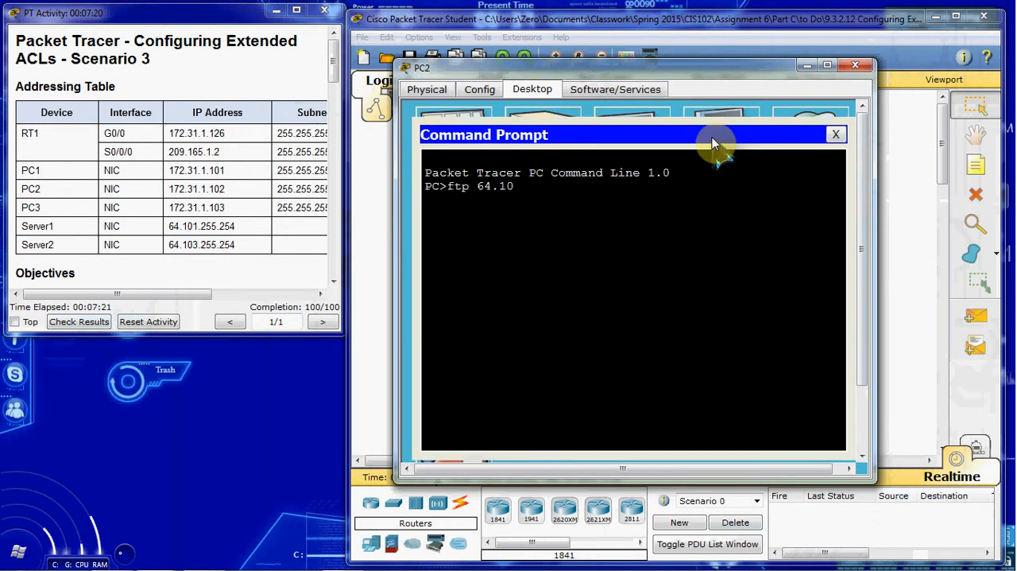
{"action": "type", "text": "ftp 64.101.255.254"}
{"action": "key", "text": "Return"}
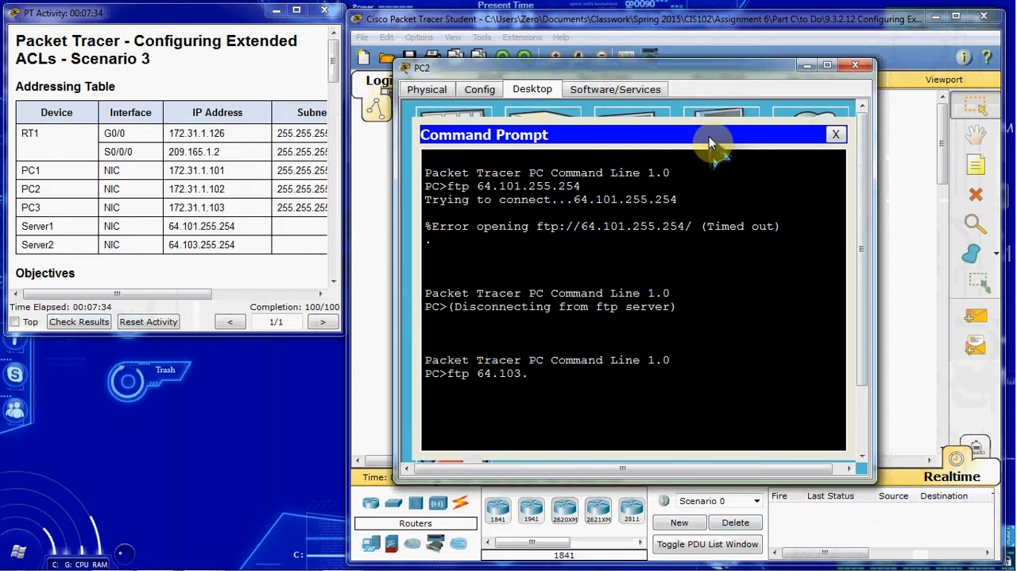
Test FTP access to Server2 from PC2 with ftp 64.103.255.254, and close the command prompt and PC2.
{"action": "key", "text": "Return"}
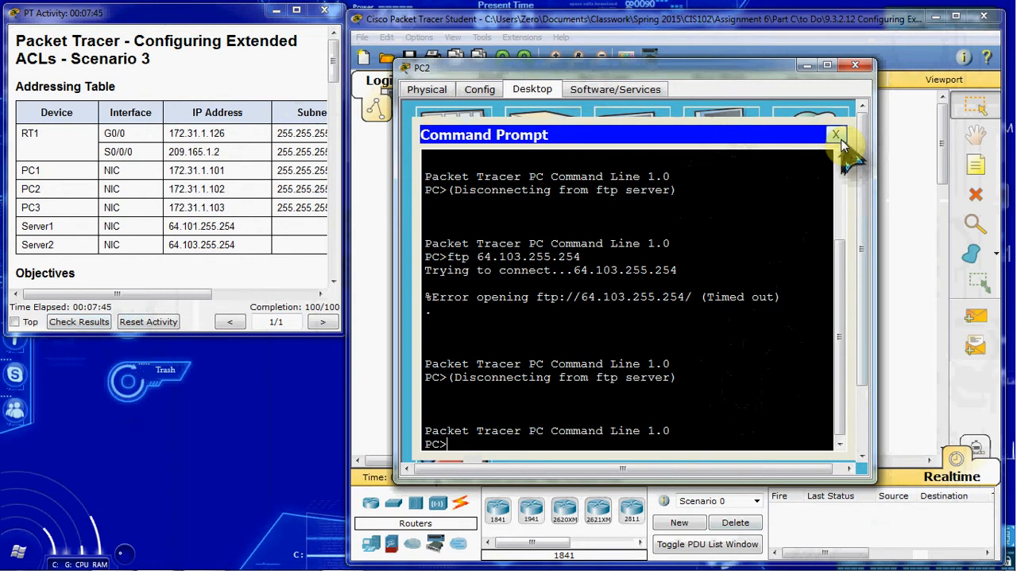
{"action": "left_click", "coordinate": [838, 136]}
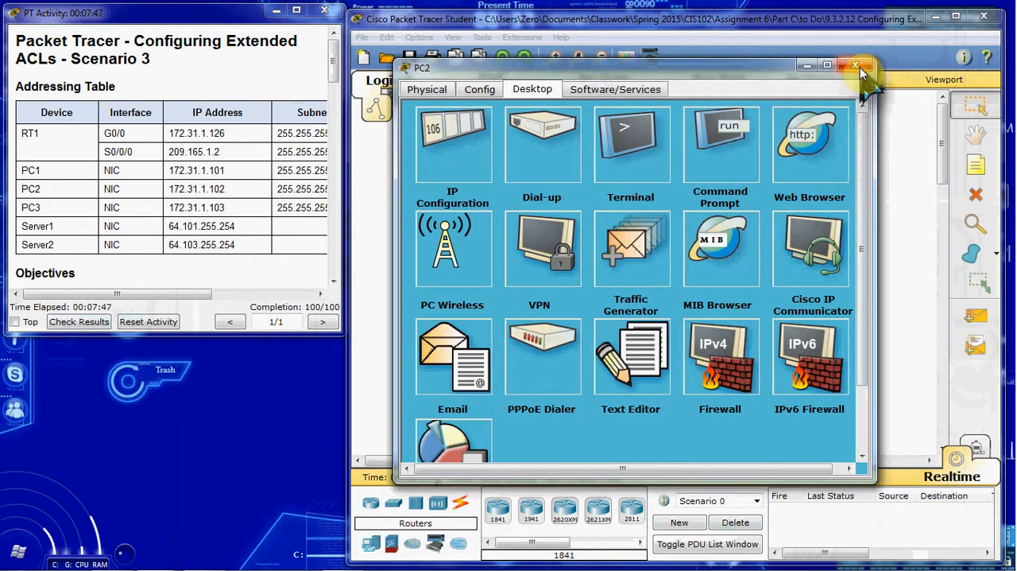
{"action": "left_click", "coordinate": [857, 66]}
Send a simple PDU from PC2 to Server1 in the Internet cluster to test ping access.
{"action": "left_click", "coordinate": [976, 316]}
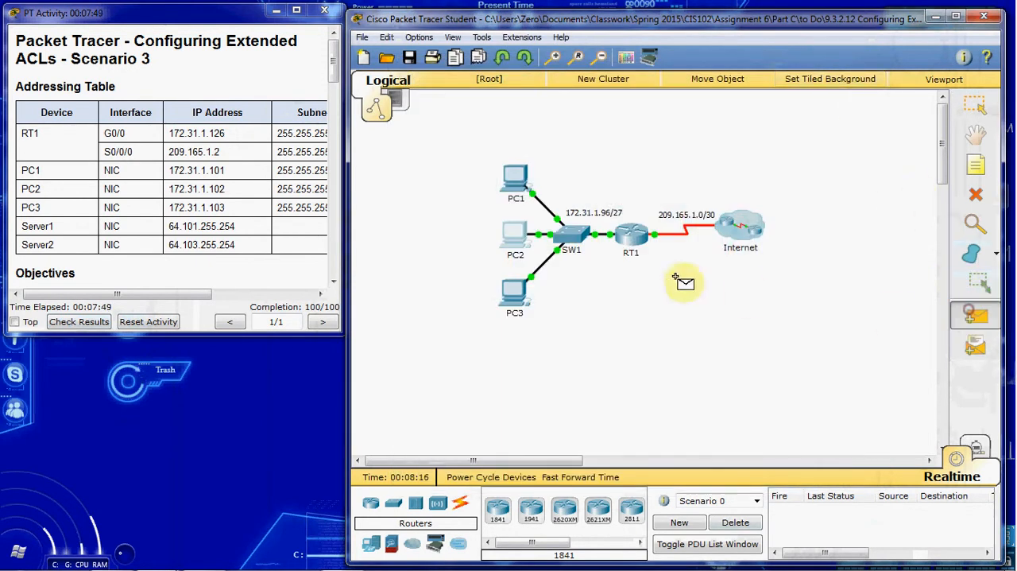
{"action": "left_click", "coordinate": [517, 240]}
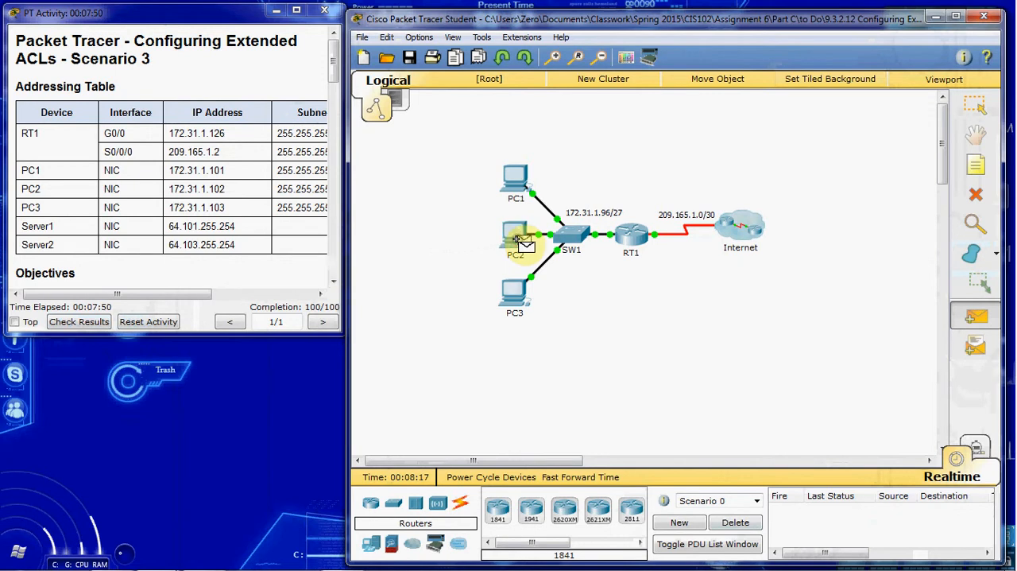
{"action": "left_click", "coordinate": [735, 229]}
{"action": "left_click", "coordinate": [807, 294]}
Send a simple PDU from PC2 to Server2 in the Internet cluster and delete the PDU scenario after the test.
{"action": "left_click", "coordinate": [976, 316]}
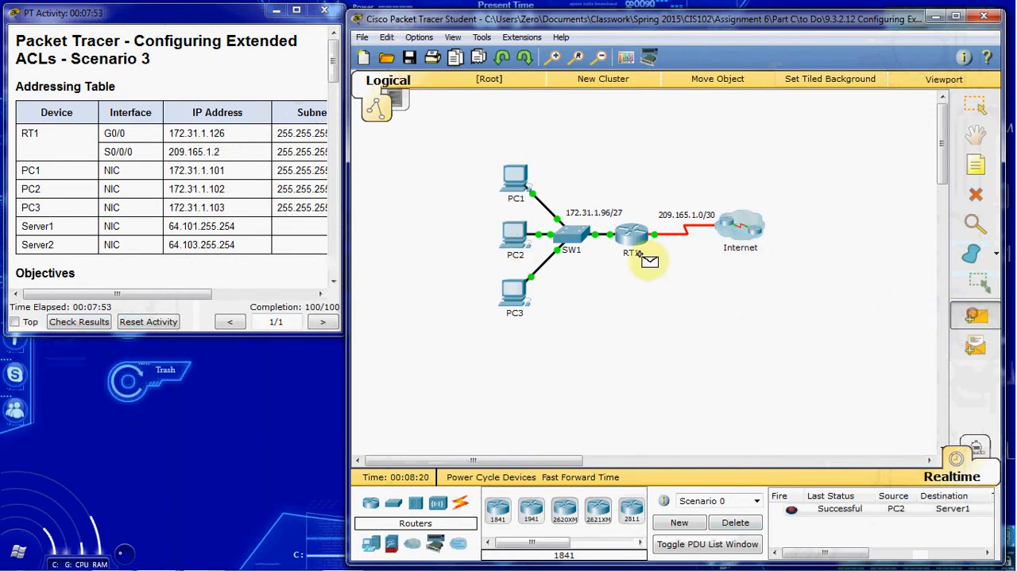
{"action": "left_click", "coordinate": [518, 239]}
{"action": "left_click", "coordinate": [748, 237]}
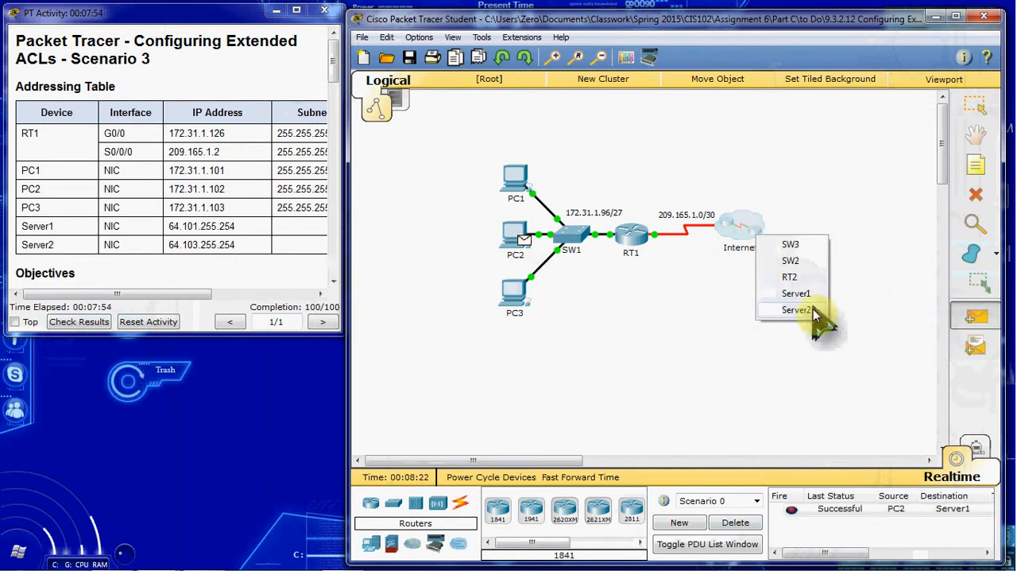
{"action": "left_click", "coordinate": [812, 310]}
{"action": "left_click", "coordinate": [733, 522]}
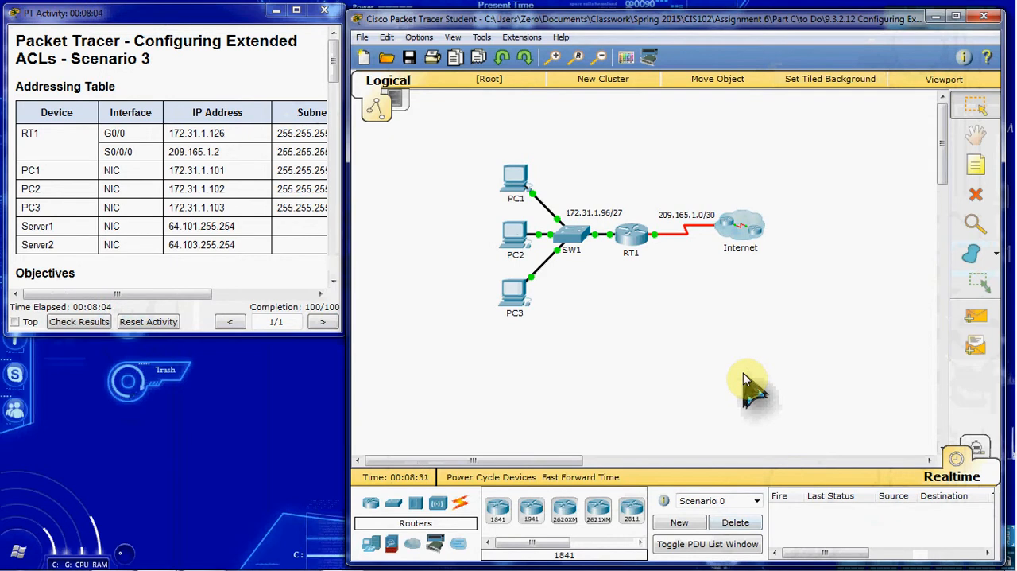
{"action": "left_click", "coordinate": [515, 296]}
{"action": "left_click", "coordinate": [411, 118]}
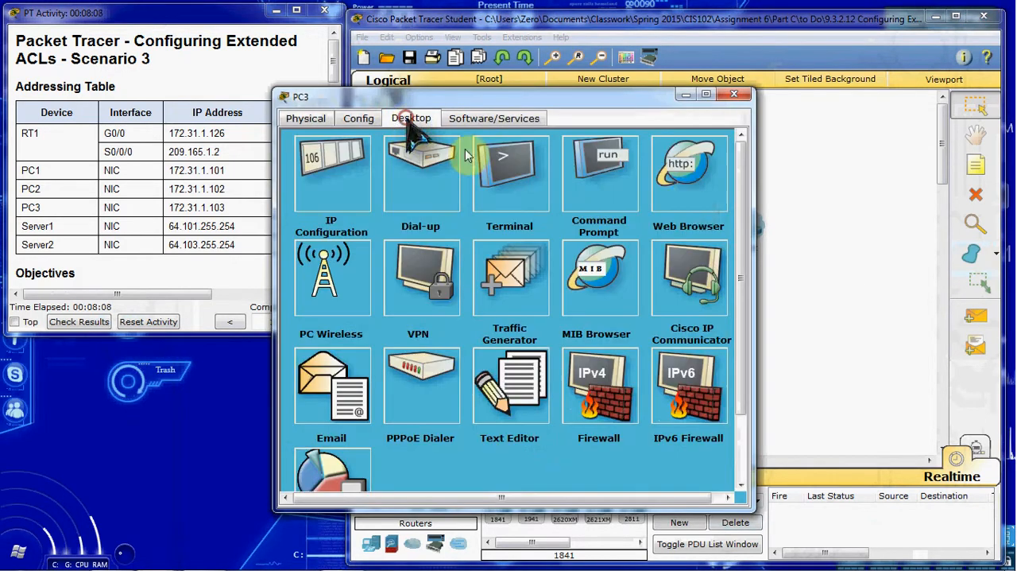
{"action": "left_click", "coordinate": [689, 195]}
{"action": "left_click", "coordinate": [445, 180]}
{"action": "type", "text": "http://64.103.255.254"}
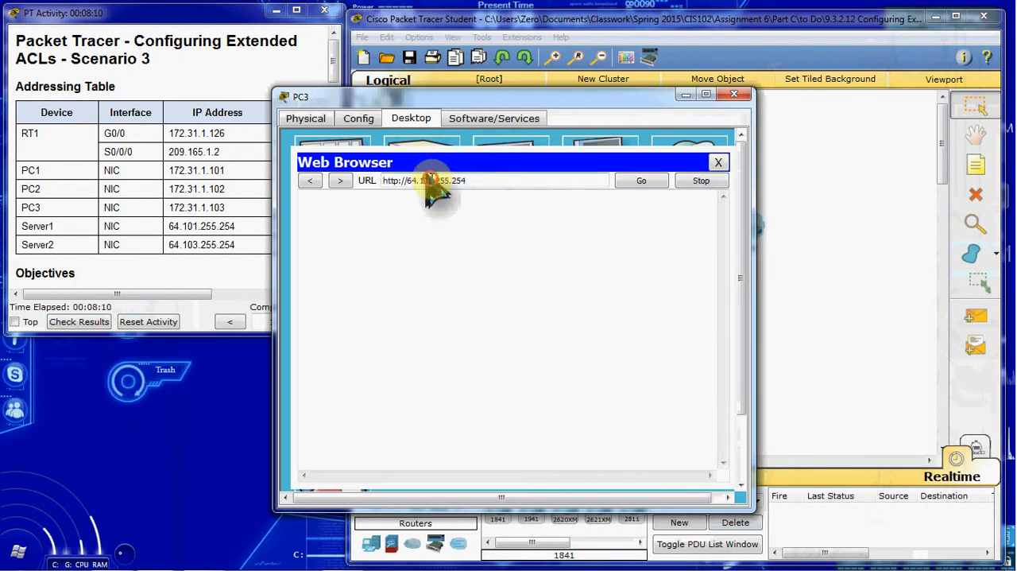
{"action": "left_click", "coordinate": [429, 180]}
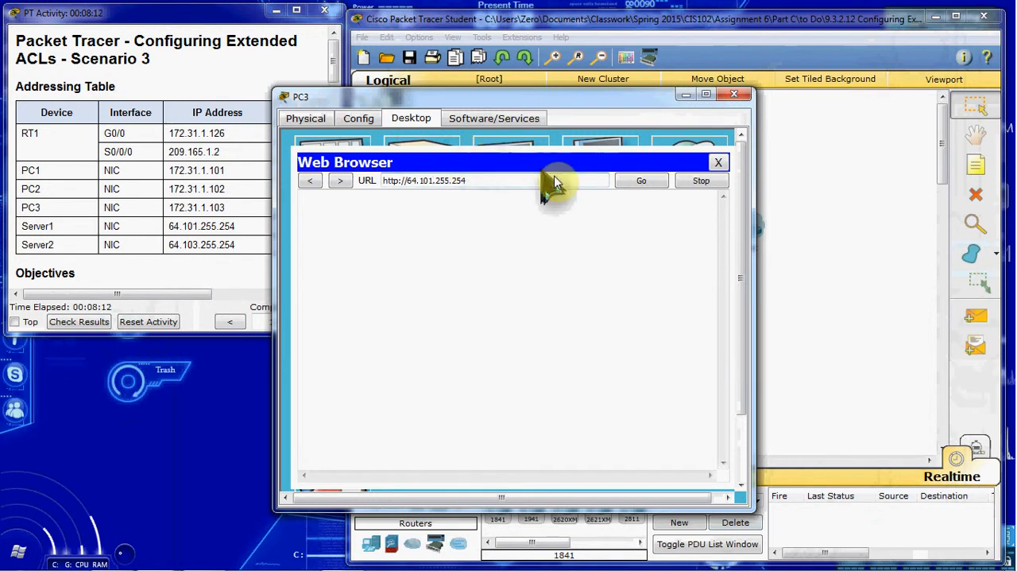
{"action": "left_click", "coordinate": [640, 182]}
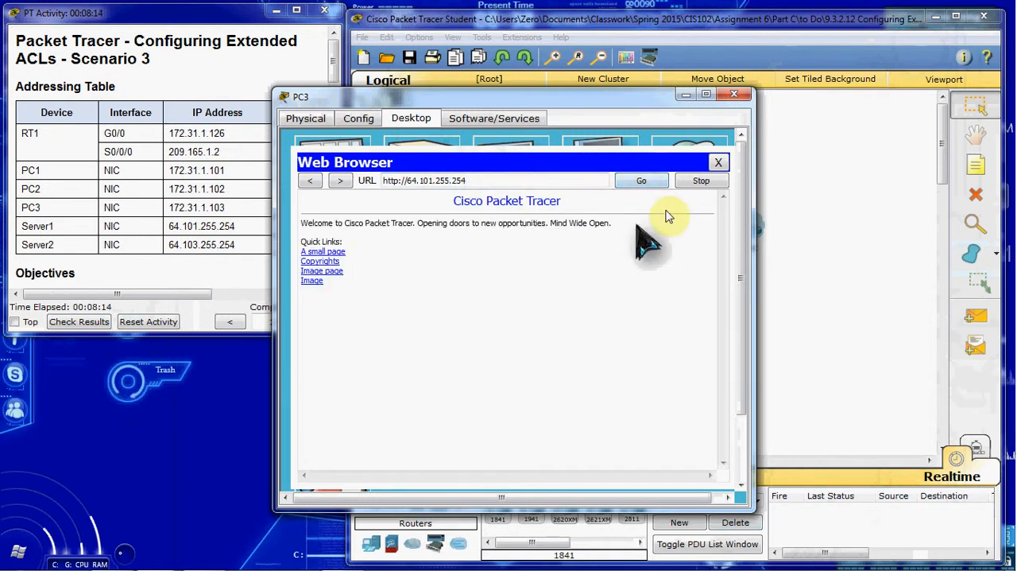
{"action": "left_click", "coordinate": [719, 163]}
{"action": "left_click", "coordinate": [675, 166]}
{"action": "left_click", "coordinate": [447, 181]}
{"action": "type", "text": "http://64.103.255.254"}
{"action": "left_click", "coordinate": [400, 180]}
{"action": "type", "text": "s"}
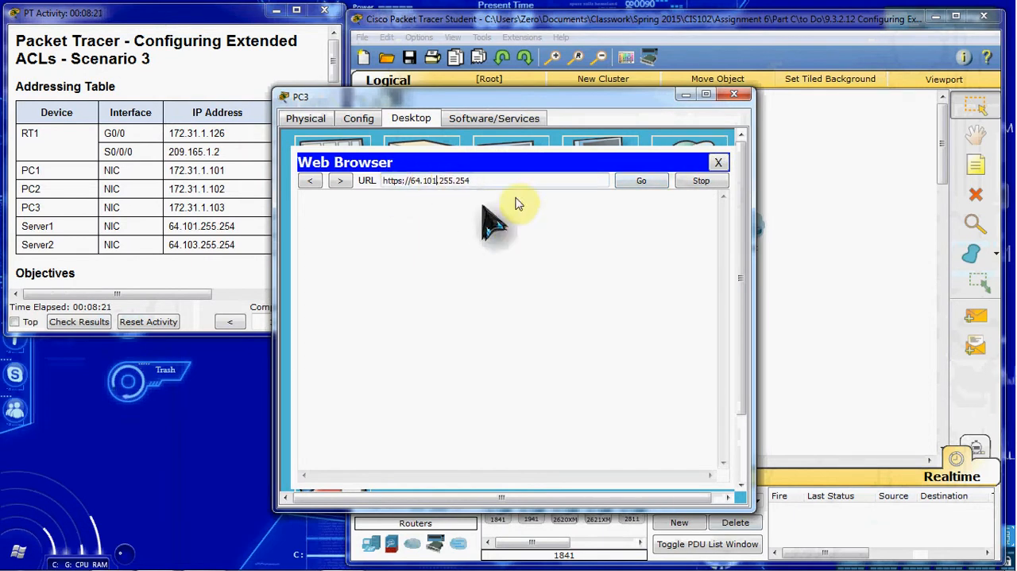
{"action": "left_click", "coordinate": [641, 181]}
{"action": "left_click", "coordinate": [714, 166]}
{"action": "left_click", "coordinate": [684, 162]}
{"action": "left_click", "coordinate": [511, 183]}
{"action": "type", "text": "http://64.103.255.254"}
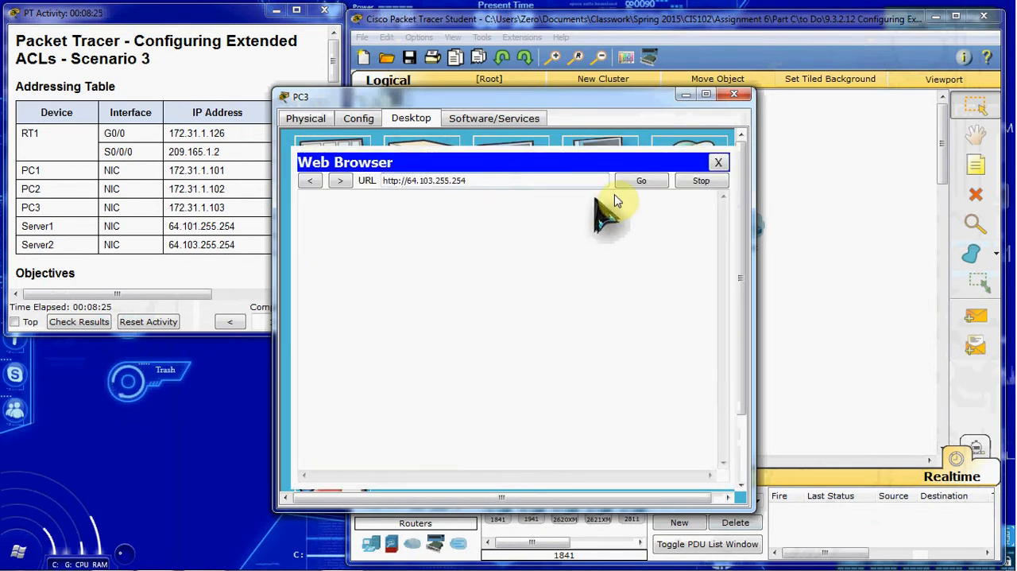
{"action": "left_click", "coordinate": [630, 181]}
{"action": "left_click", "coordinate": [718, 162]}
{"action": "left_click", "coordinate": [682, 169]}
{"action": "left_click", "coordinate": [523, 179]}
{"action": "type", "text": "http://64.103.255.254"}
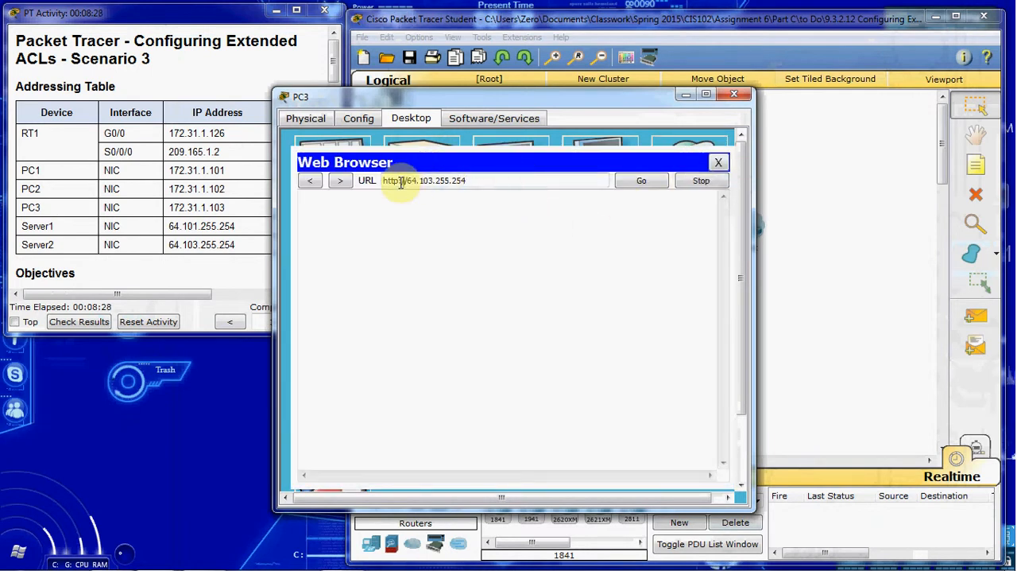
{"action": "left_click", "coordinate": [399, 180]}
{"action": "type", "text": "s"}
{"action": "left_click", "coordinate": [640, 182]}
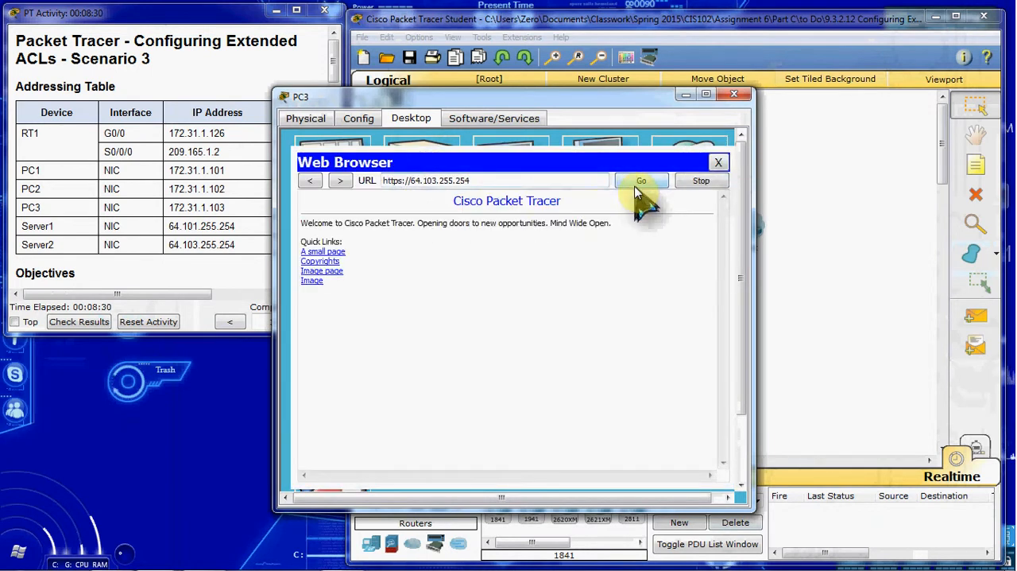
{"action": "left_click", "coordinate": [719, 163]}
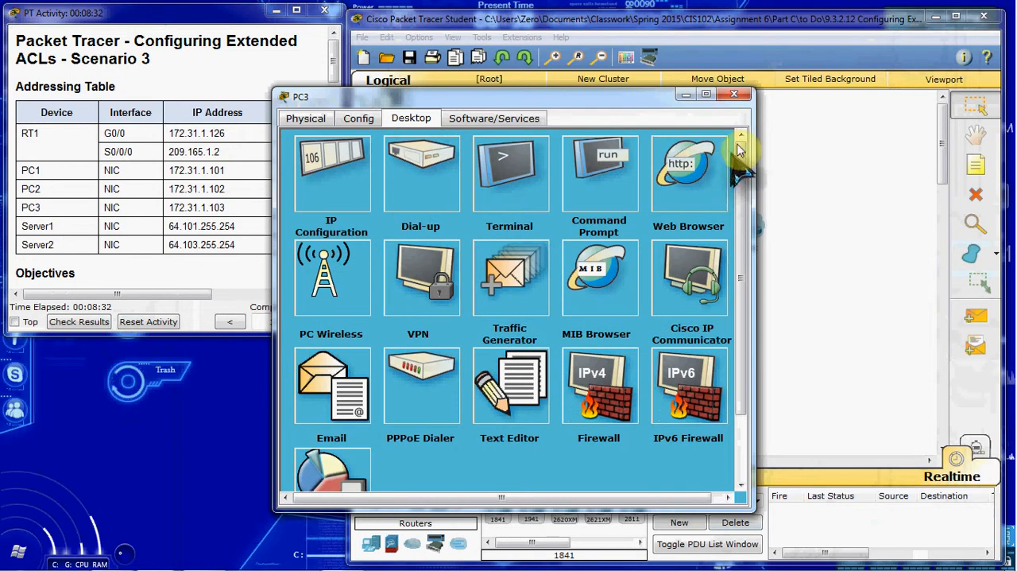
Test FTP from PC3's command prompt with ftp 64.101.255.254, and log in with the FTP username and password.
{"action": "left_click", "coordinate": [617, 159]}
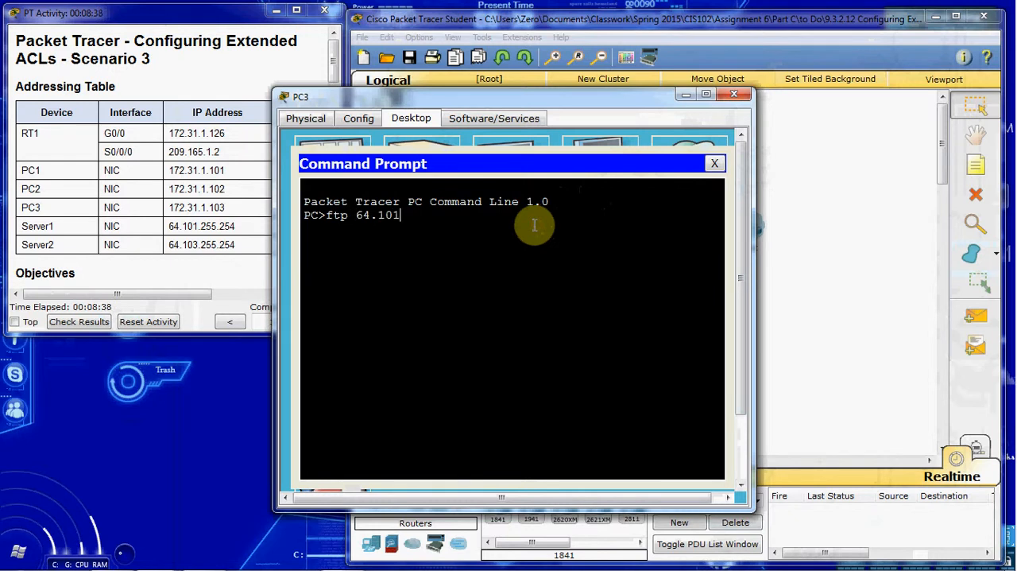
{"action": "type", "text": "ftp 64.101.255.254"}
{"action": "key", "text": "Return"}
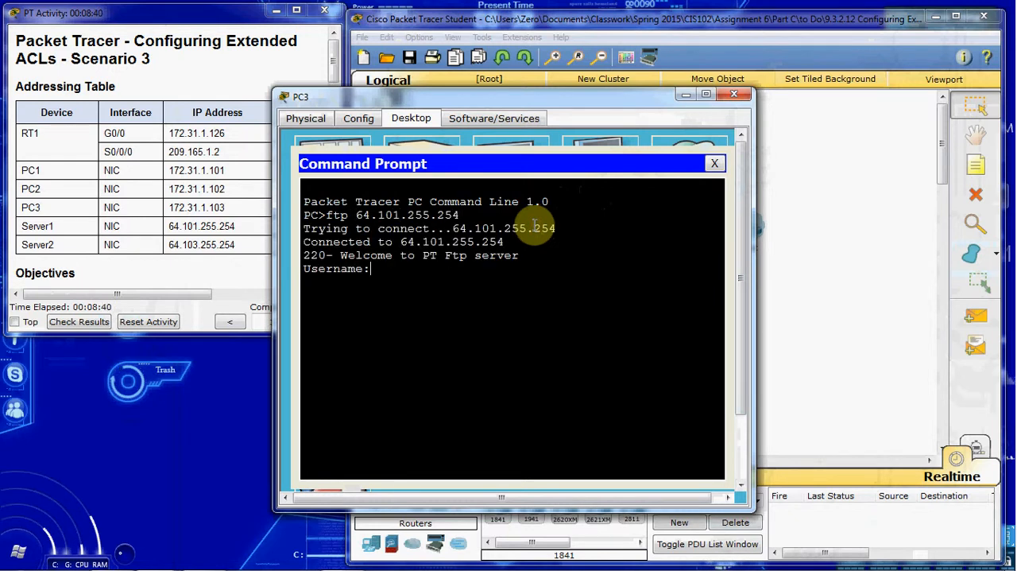
{"action": "type", "text": "cisco"}
{"action": "key", "text": "Return"}
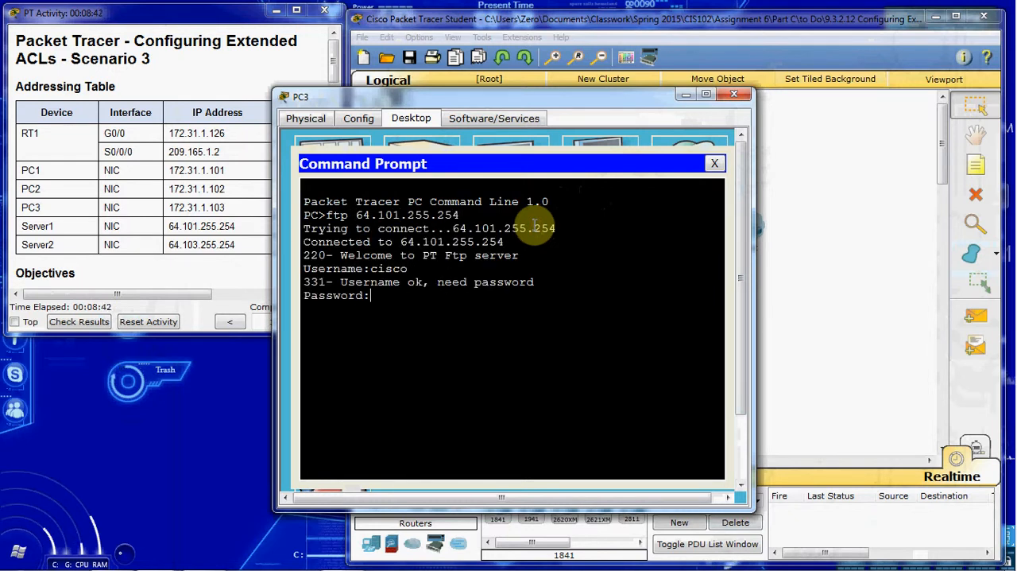
{"action": "type", "text": "cisco"}
{"action": "key", "text": "Return"}
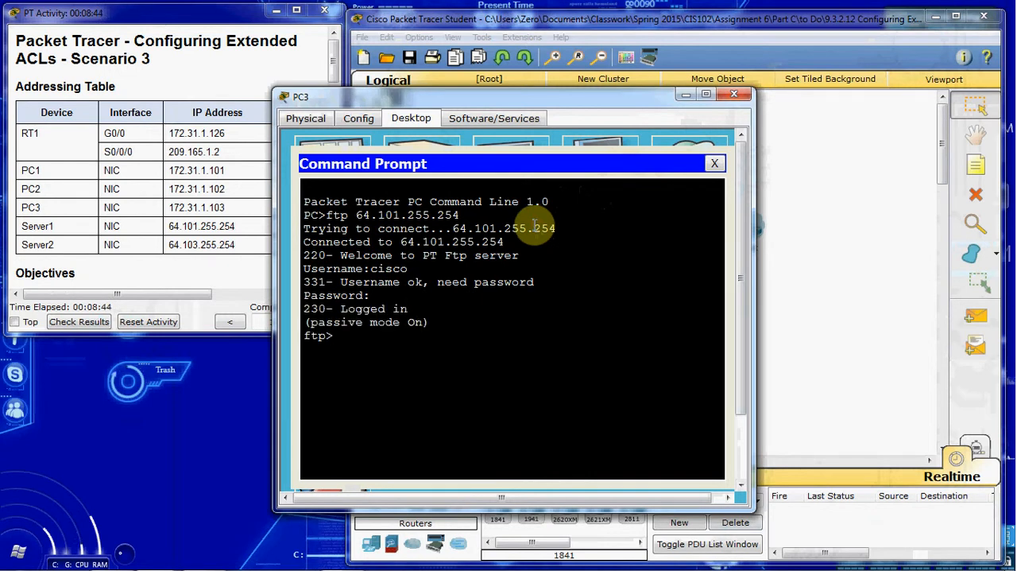
Quit the open FTP session, test FTP from PC3 to 64.103.255.254 by logging in with the FTP username and password, and close PC3.
{"action": "type", "text": "quit"}
{"action": "key", "text": "Return"}
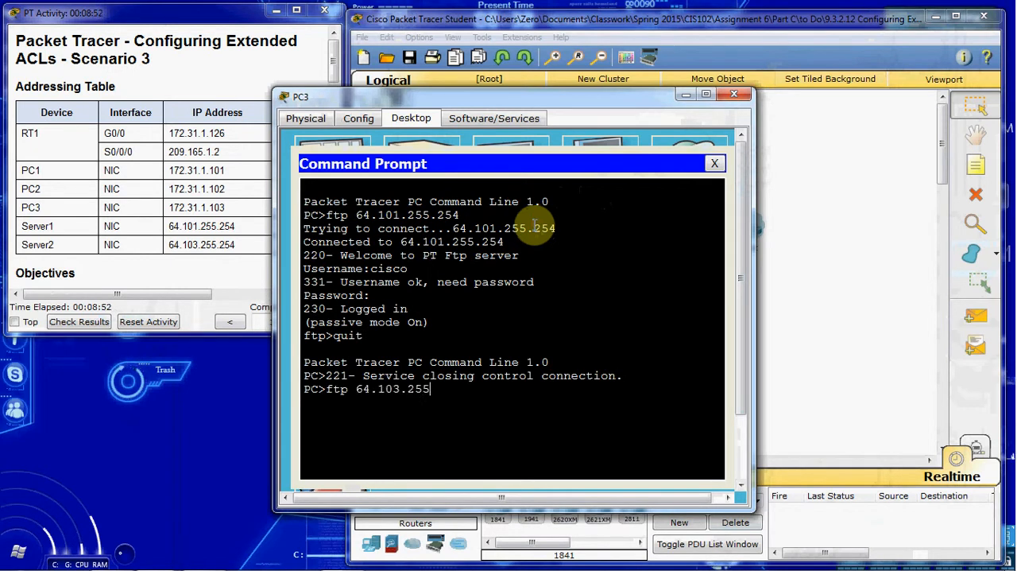
{"action": "type", "text": "ftp 64.103.255.254"}
{"action": "key", "text": "Return"}
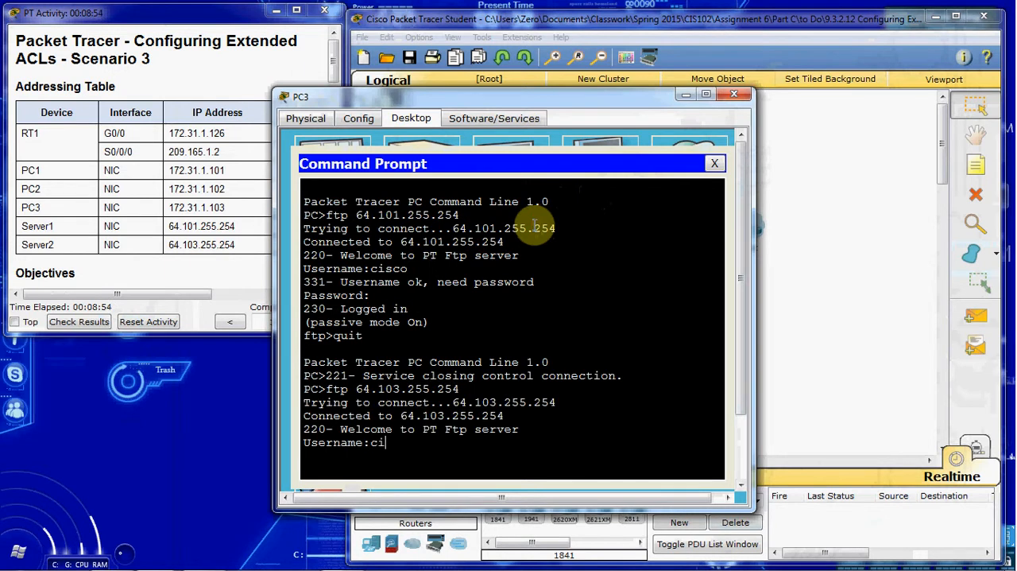
{"action": "key", "text": "Return"}
{"action": "key", "text": "Return"}
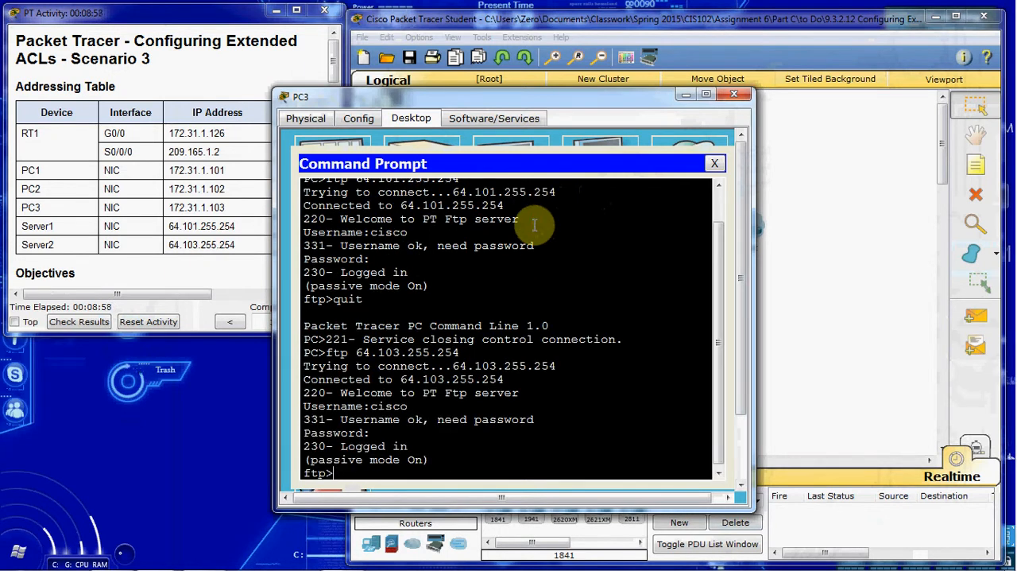
{"action": "left_click", "coordinate": [714, 163]}
{"action": "left_click", "coordinate": [734, 95]}
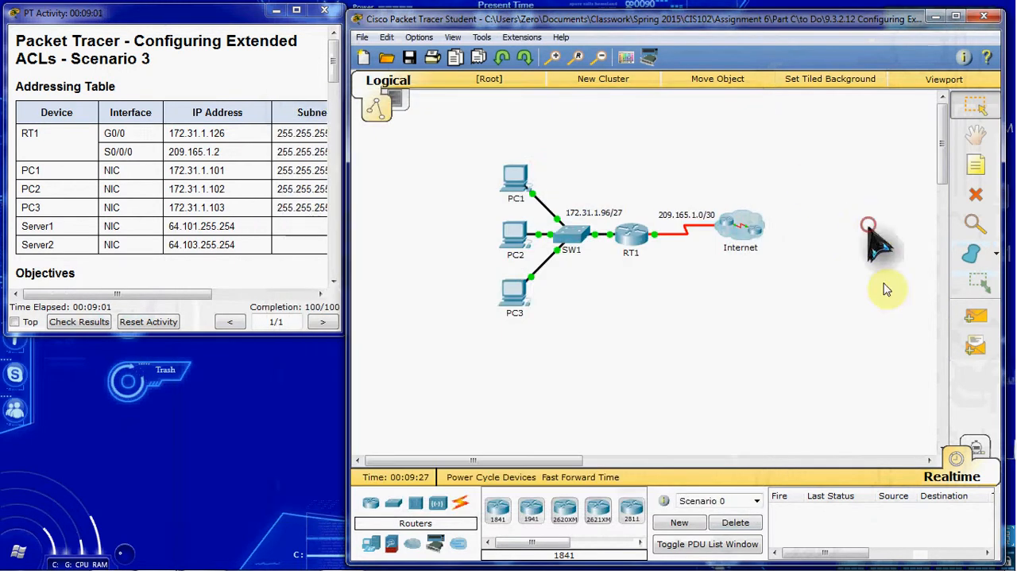
Ping from PC3 to Server1 inside the Internet cloud with a simple PDU.
{"action": "left_click", "coordinate": [975, 316]}
{"action": "left_click", "coordinate": [521, 297]}
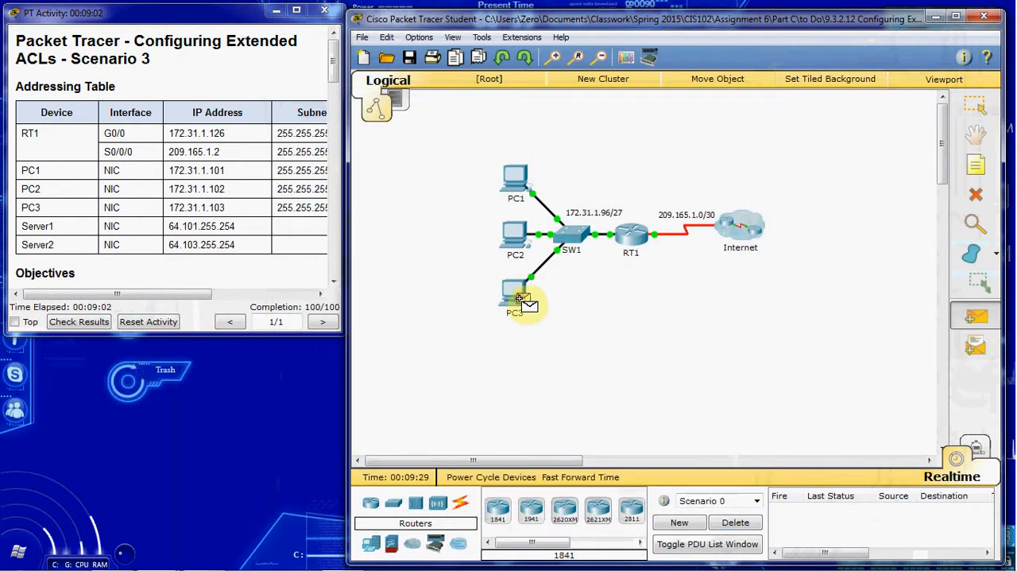
{"action": "left_click", "coordinate": [731, 235]}
{"action": "left_click", "coordinate": [788, 294]}
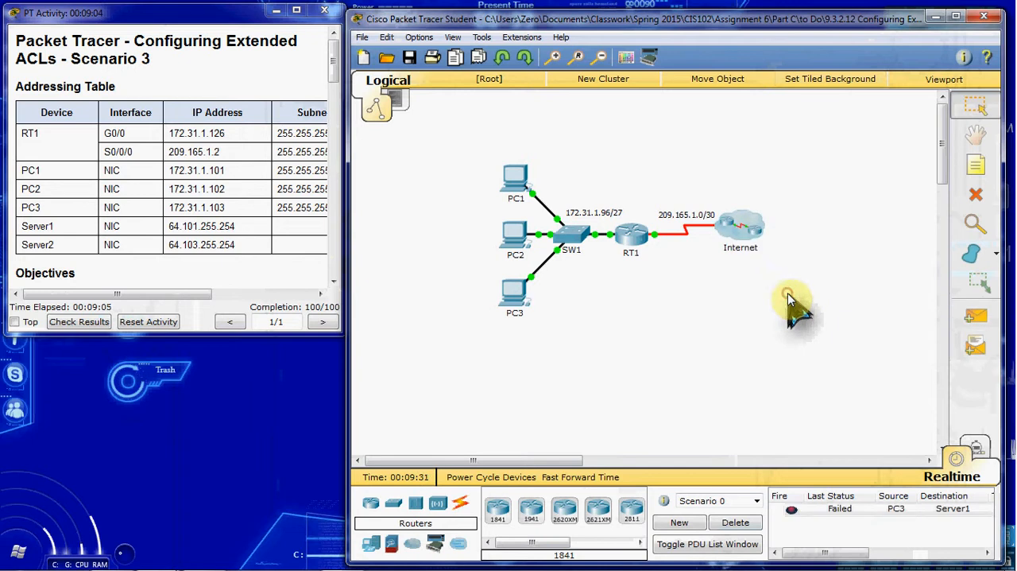
Ping from PC3 to Server2 inside the Internet cloud with a simple PDU.
{"action": "left_click", "coordinate": [977, 316]}
{"action": "left_click", "coordinate": [521, 296]}
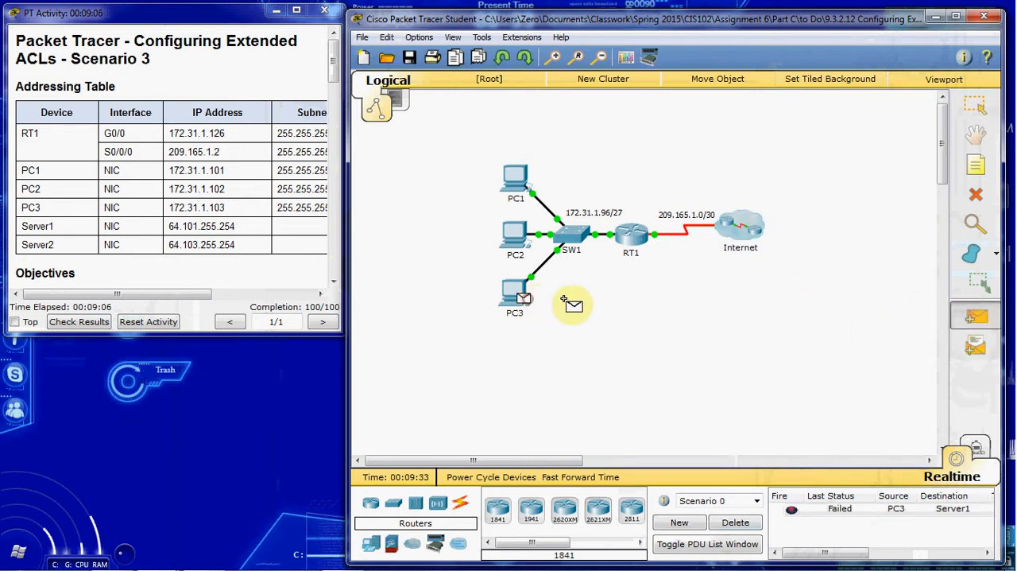
{"action": "left_click", "coordinate": [747, 237]}
{"action": "left_click", "coordinate": [786, 305]}
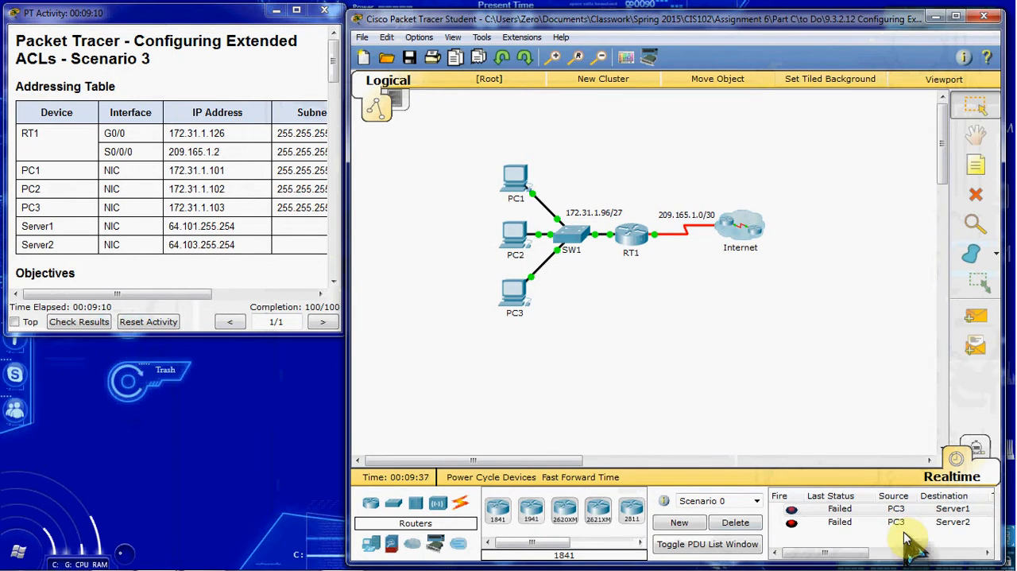
Clear the Scenario 0 PDU list, repeat the simple PDU tests from PC3 to Server1 and Server2, and clear the list again.
{"action": "left_click", "coordinate": [735, 522]}
{"action": "left_click", "coordinate": [976, 317]}
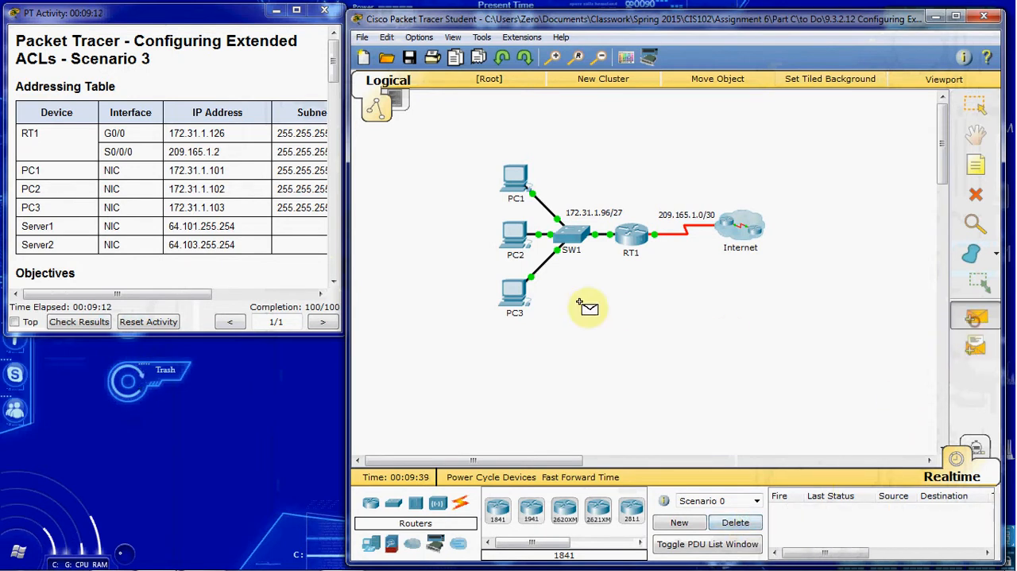
{"action": "left_click", "coordinate": [515, 294]}
{"action": "left_click", "coordinate": [740, 229]}
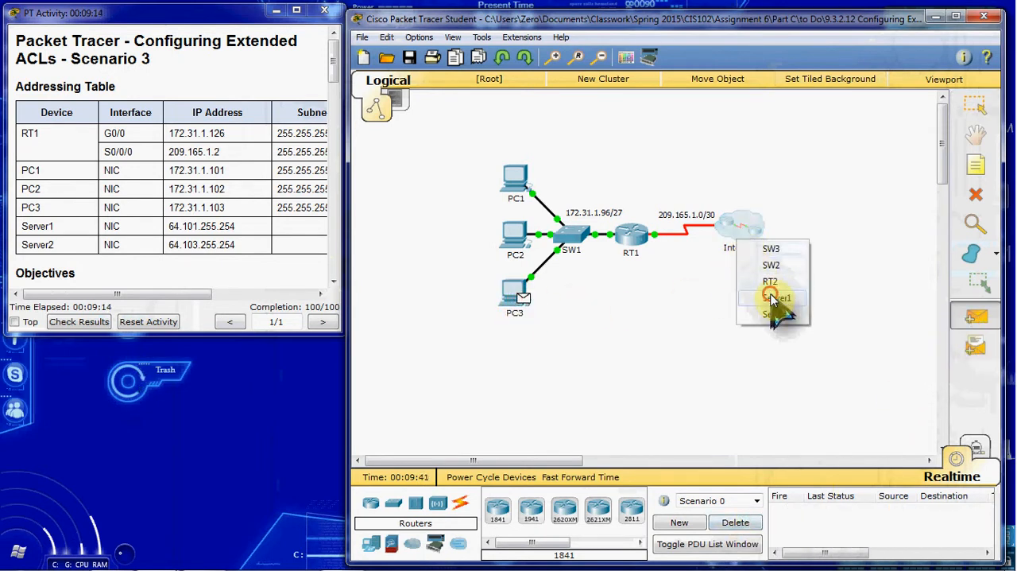
{"action": "left_click", "coordinate": [771, 298]}
{"action": "left_click", "coordinate": [976, 317]}
{"action": "left_click", "coordinate": [749, 231]}
{"action": "left_click", "coordinate": [779, 312]}
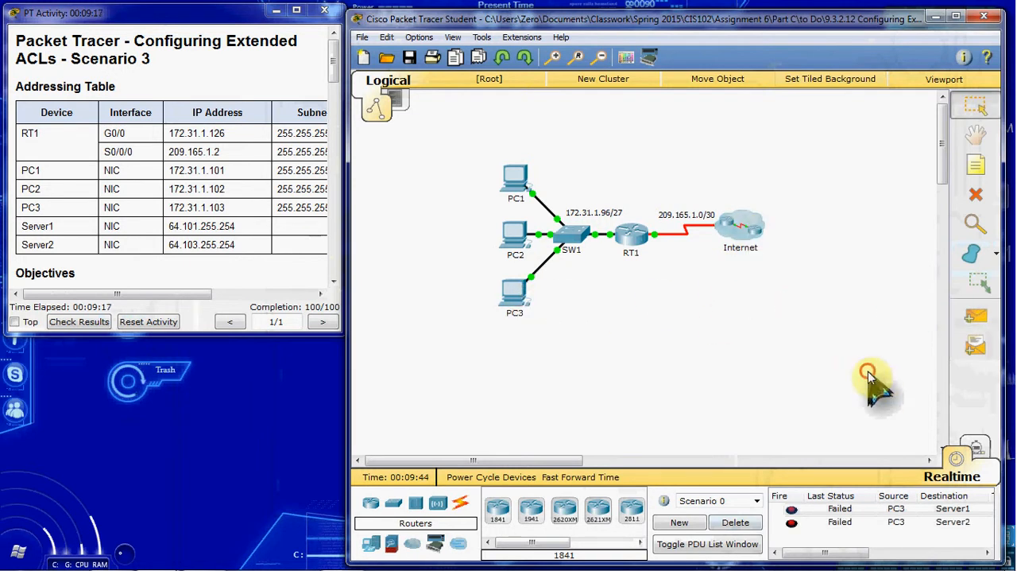
{"action": "left_click", "coordinate": [735, 522]}
Close the activity instructions window and exit the program, answering the closing prompt.
{"action": "left_click", "coordinate": [325, 12]}
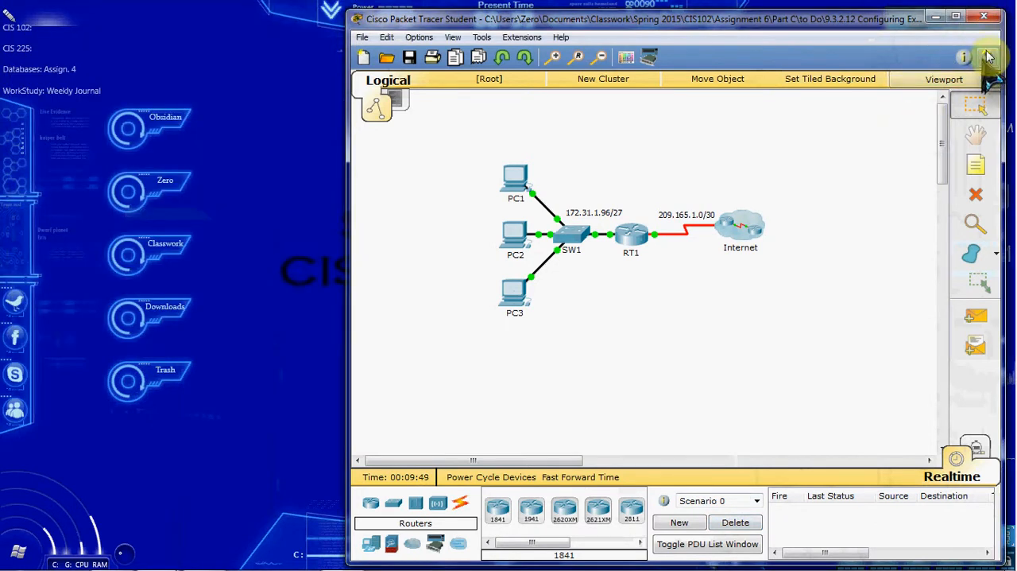
{"action": "left_click", "coordinate": [984, 16]}
{"action": "left_click", "coordinate": [505, 295]}
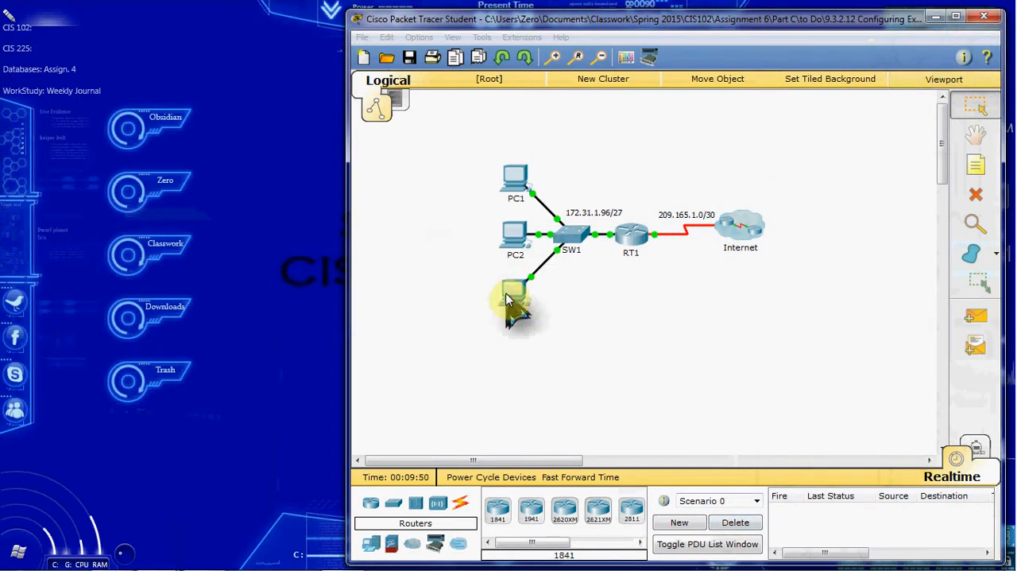